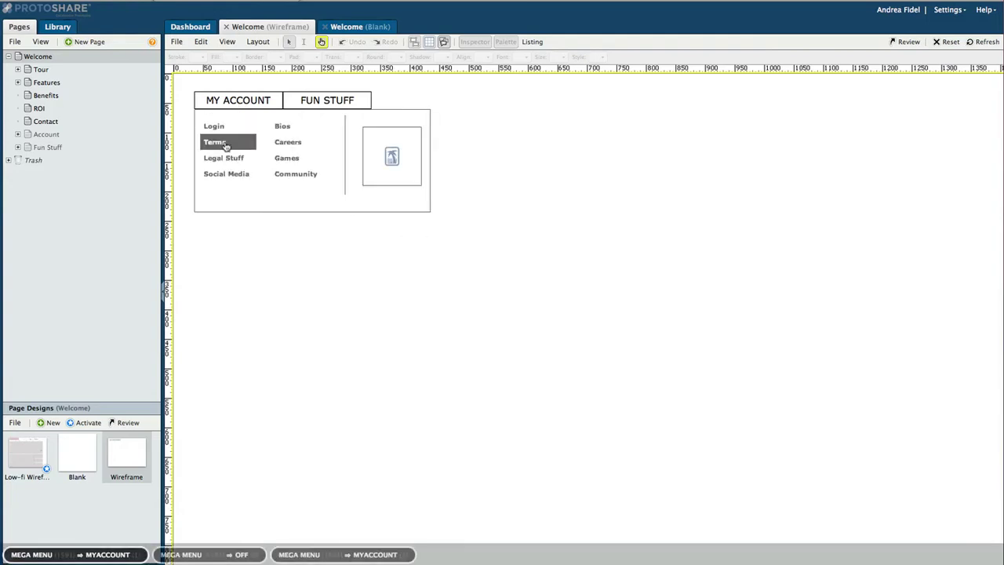
Leave the finished mega-menu wireframe preview and open the Welcome page's Blank design.
mouse_move(312, 106)
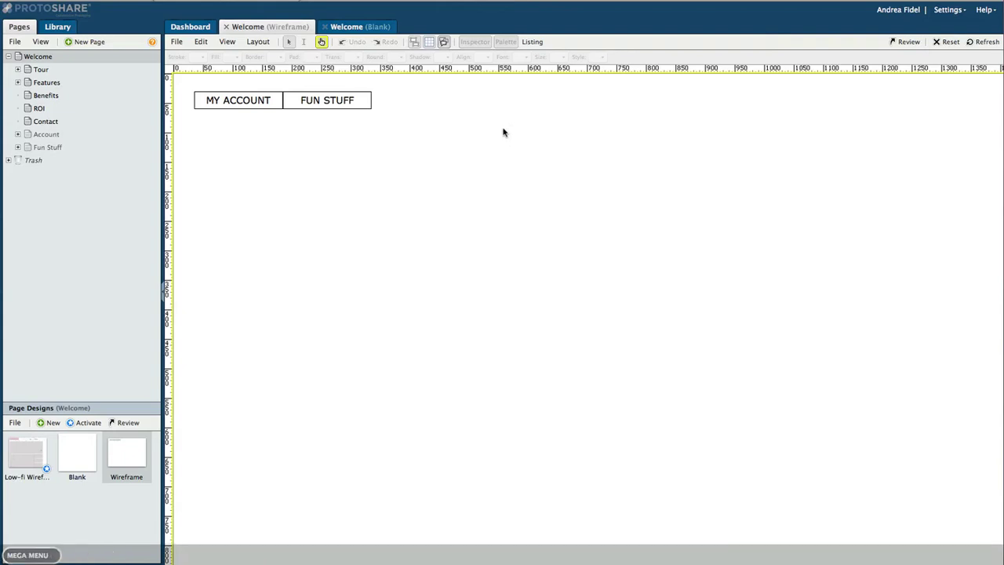
left_click(347, 28)
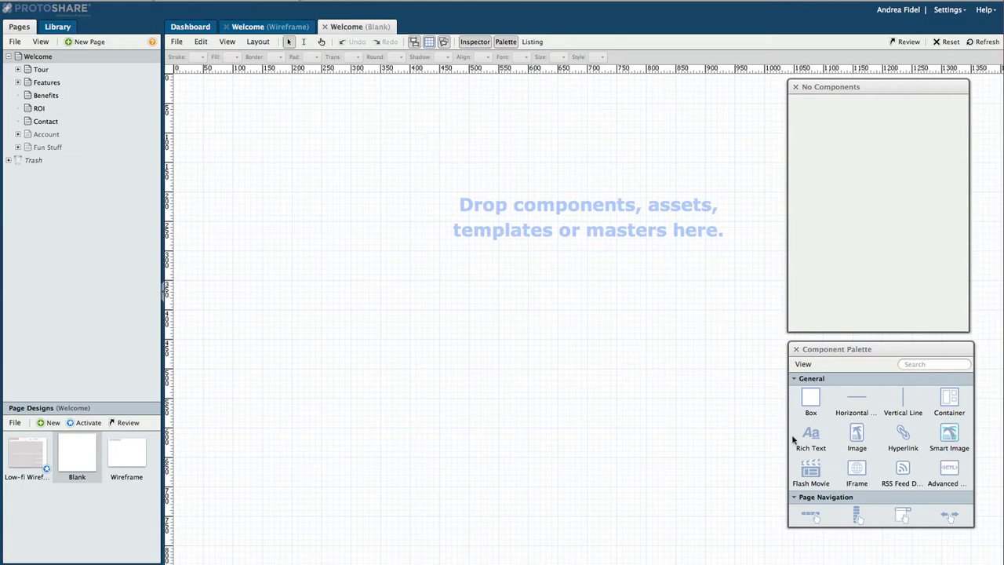
Place a Label on the canvas with Black stroke, Thin border and Small padding.
scroll(824, 446, "down", 5)
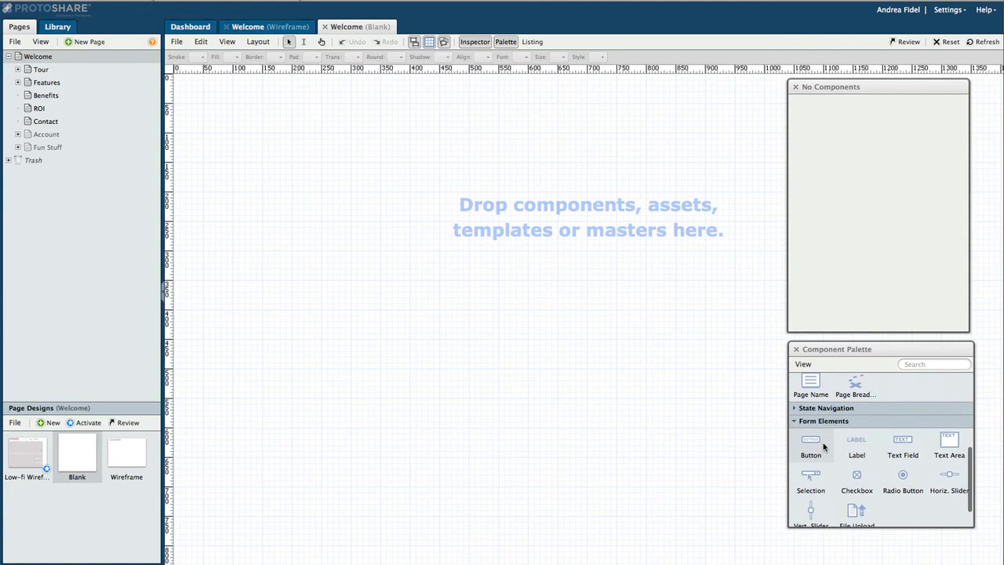
left_click_drag(856, 447, 227, 116)
left_click(910, 262)
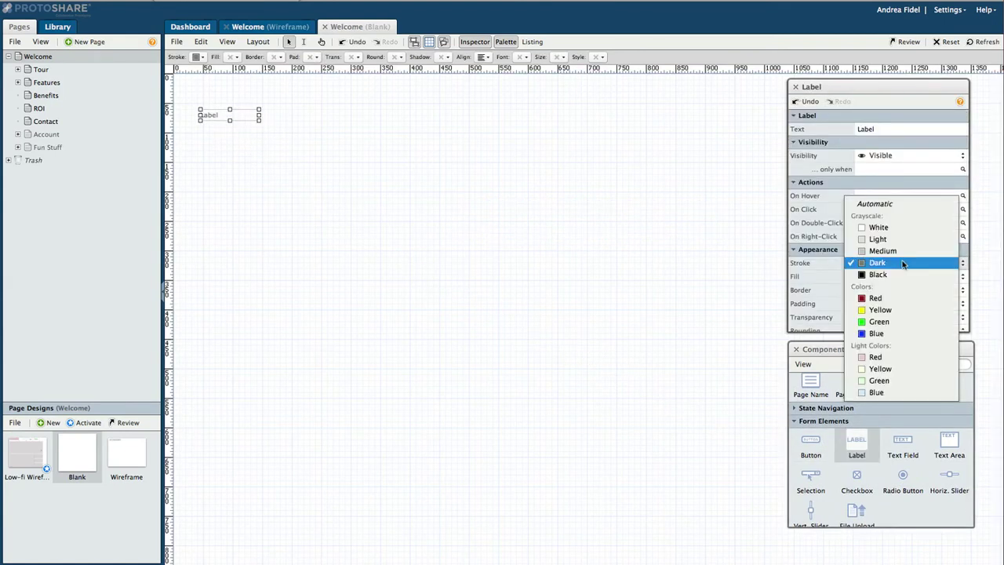
left_click(890, 273)
left_click(891, 291)
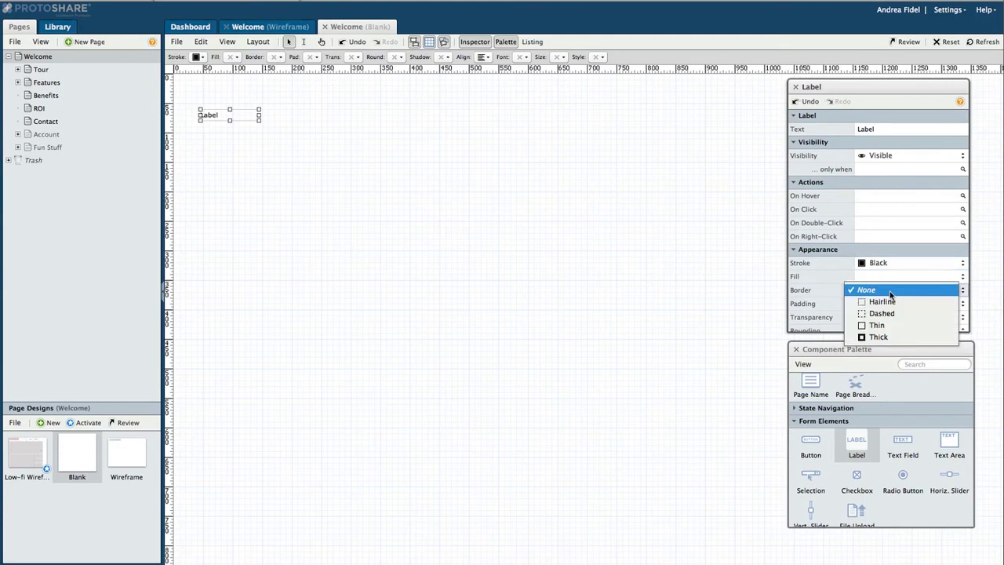
left_click(882, 324)
left_click(890, 304)
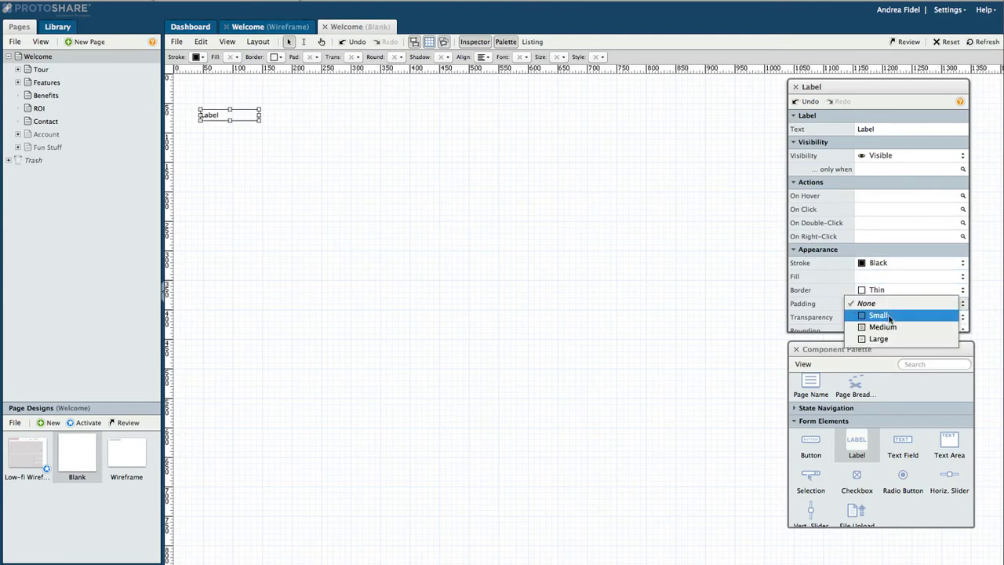
left_click(889, 315)
Give the label Normal font, centred alignment and Large text size, and widen its box.
scroll(888, 317, "down", 3)
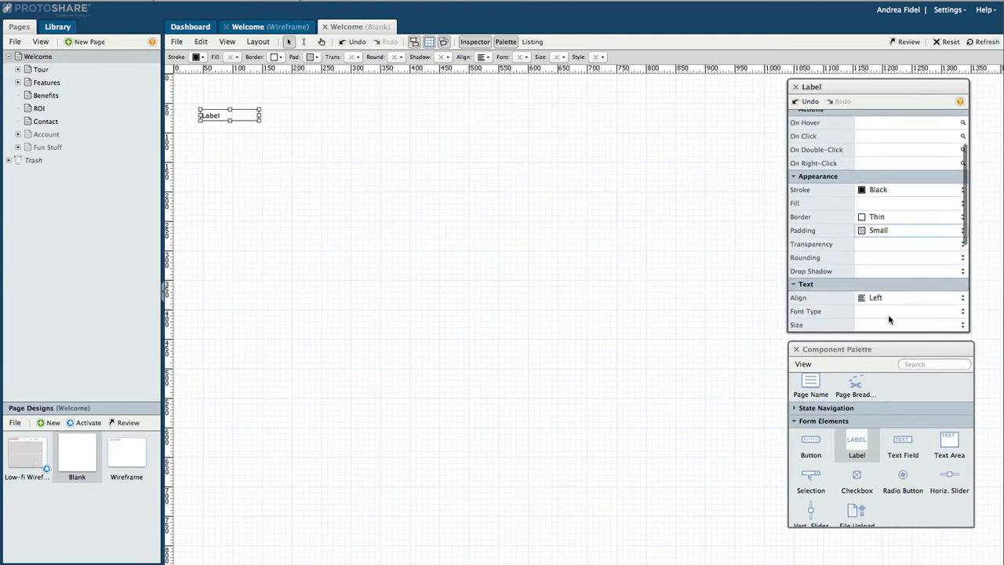
left_click(889, 319)
left_click(885, 327)
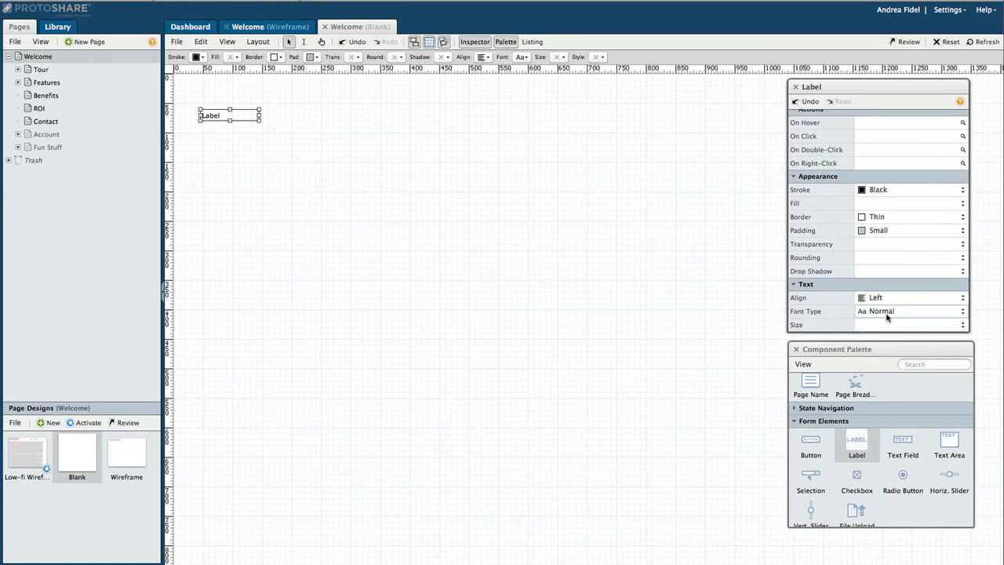
left_click(889, 298)
left_click(886, 309)
scroll(887, 310, "down", 3)
left_click(884, 261)
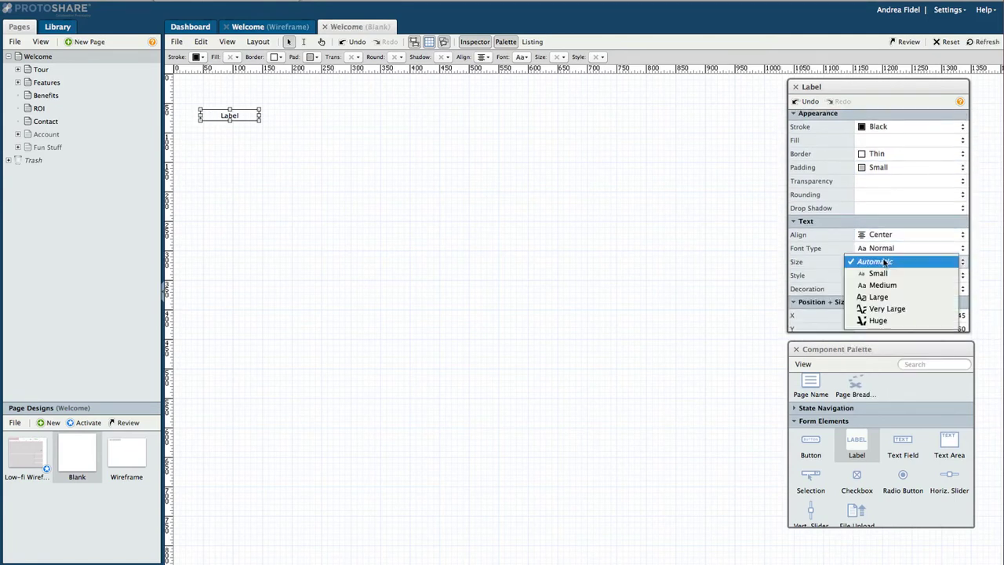
left_click(879, 296)
left_click_drag(259, 129, 381, 121)
Set the two labels' text to 'My Account' and 'Fun Stuff'.
left_click(278, 120)
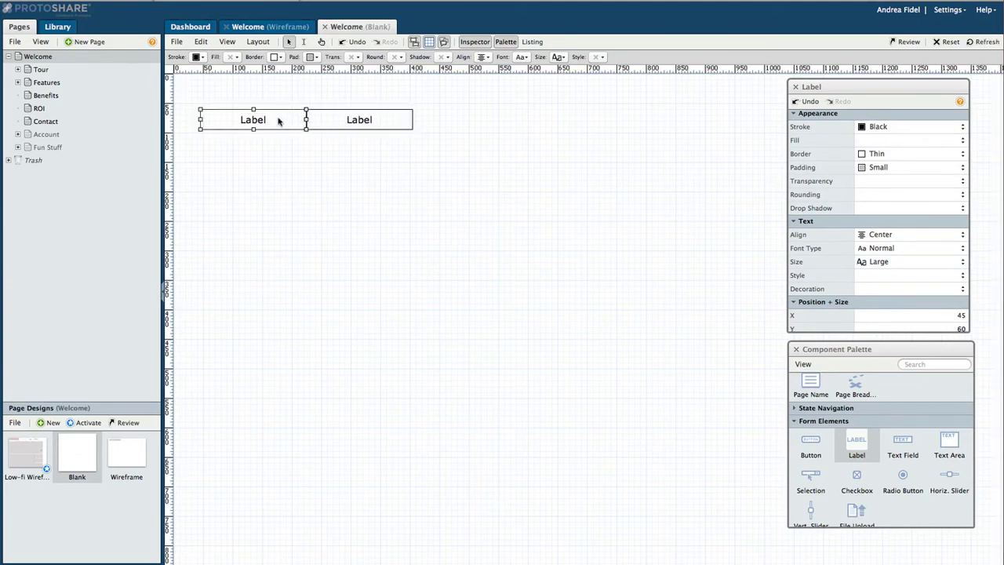
scroll(877, 134, "up", 5)
left_click(880, 131)
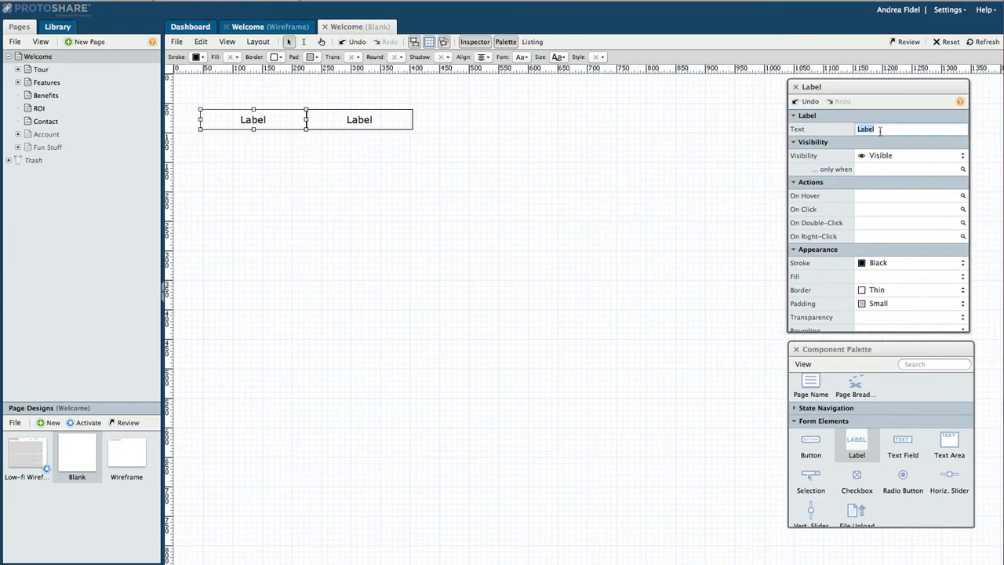
type("My Account")
key("Return")
left_click(390, 120)
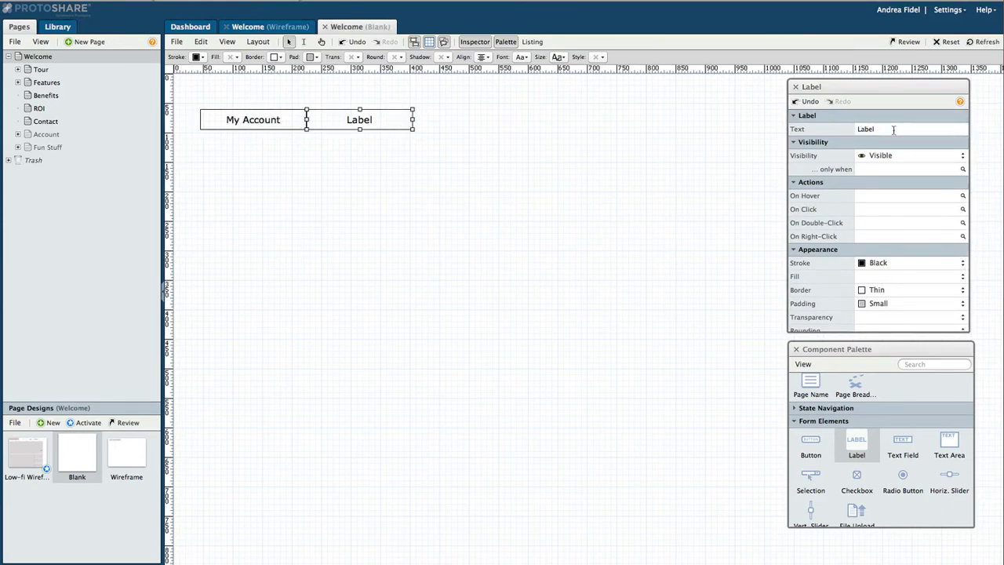
left_click(891, 128)
type("Fun Stuf")
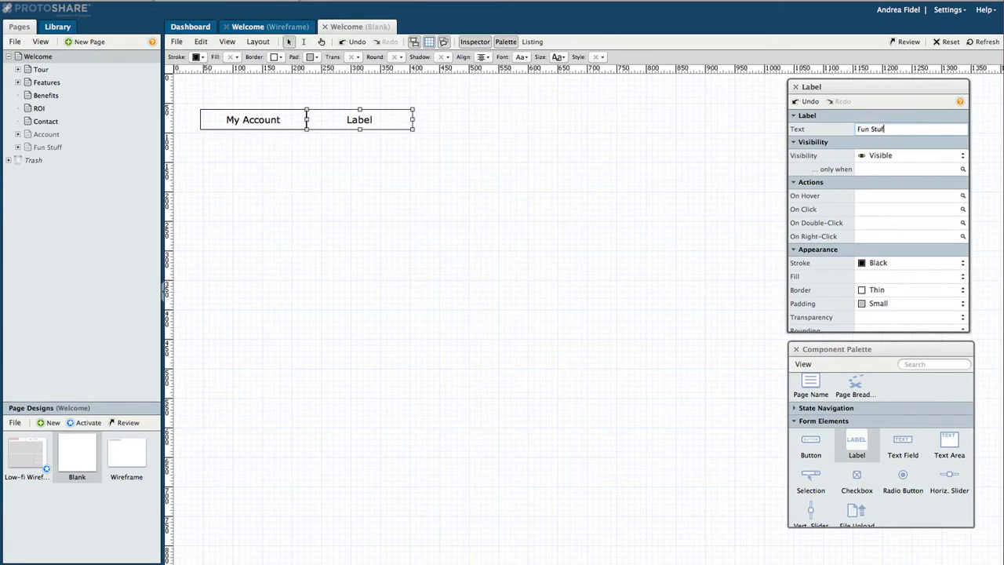
type("f")
key("Return")
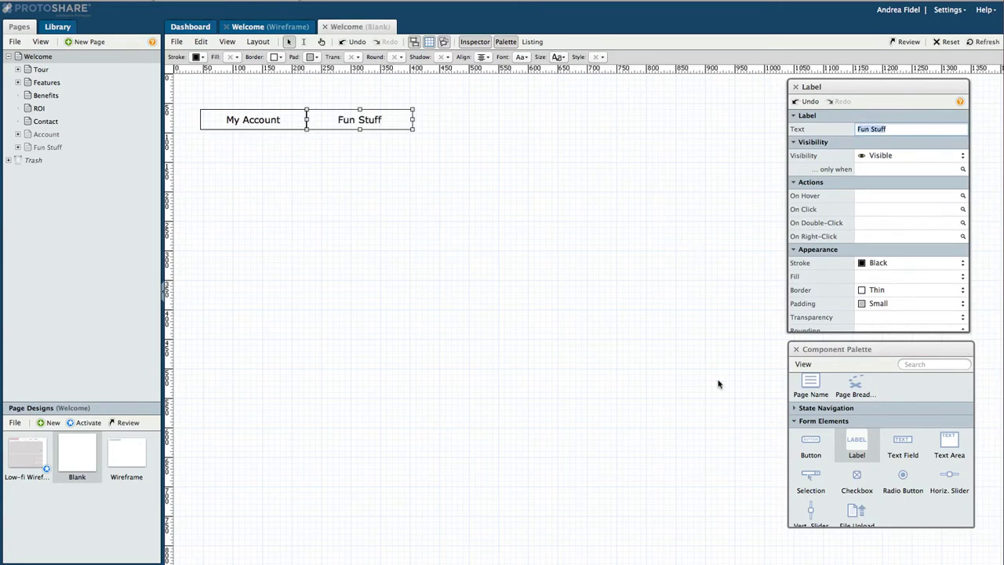
Add a container and size it to sit under both menu labels.
left_click(718, 382)
scroll(858, 404, "up", 5)
scroll(858, 404, "up", 3)
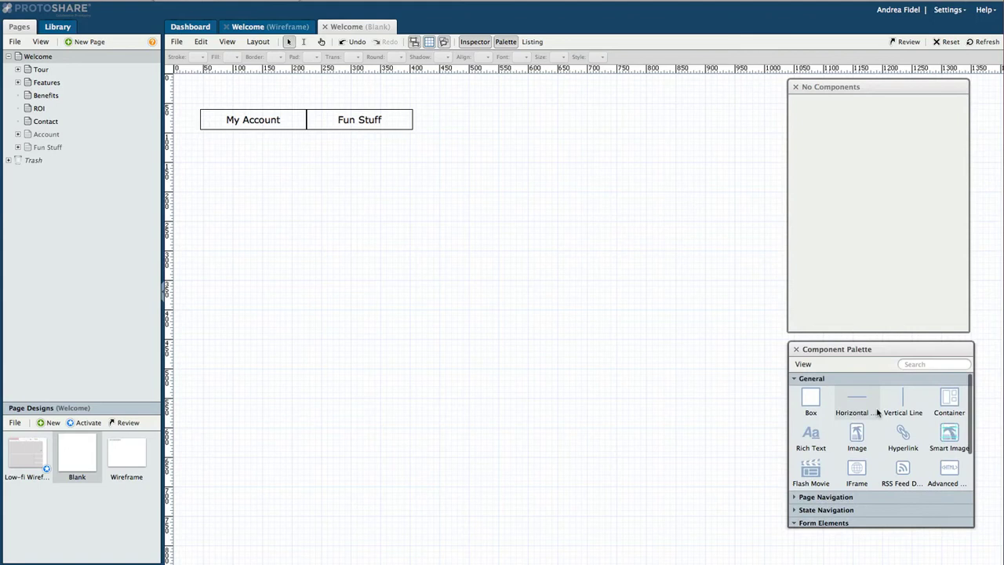
left_click_drag(949, 398, 306, 214)
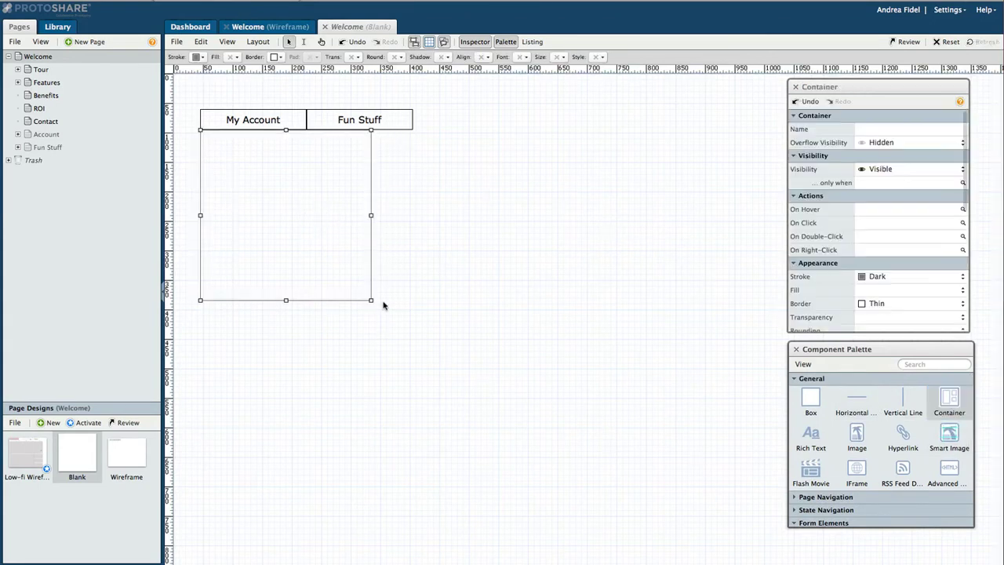
left_click_drag(370, 296, 404, 222)
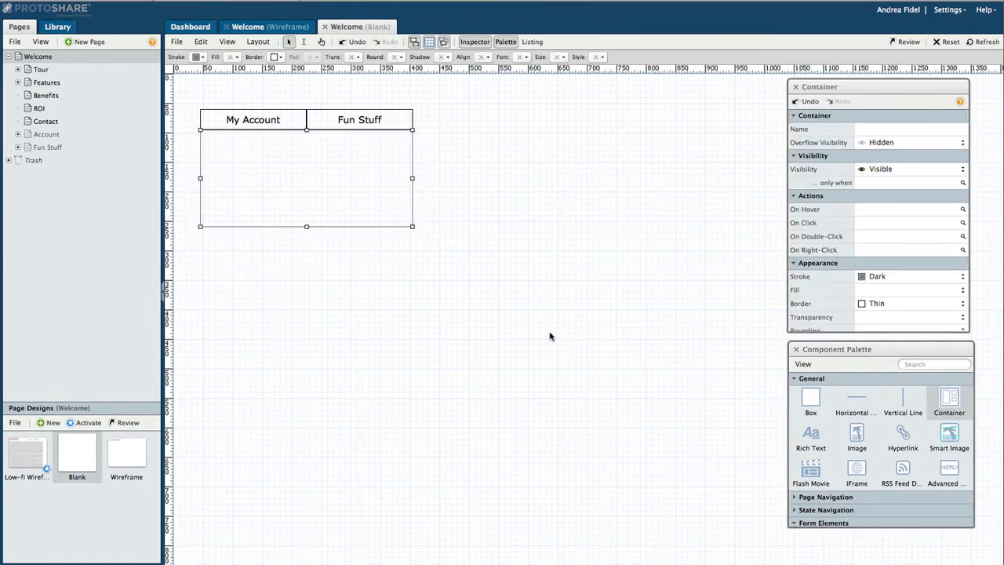
Add a vertical page navigation list starting from the Account page.
scroll(844, 408, "down", 3)
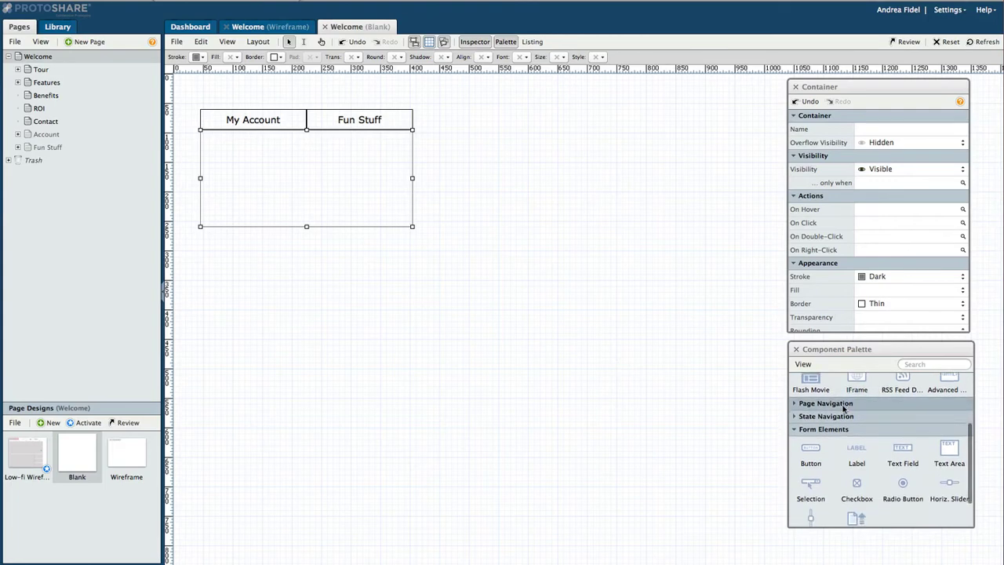
left_click(832, 403)
left_click_drag(856, 424, 274, 170)
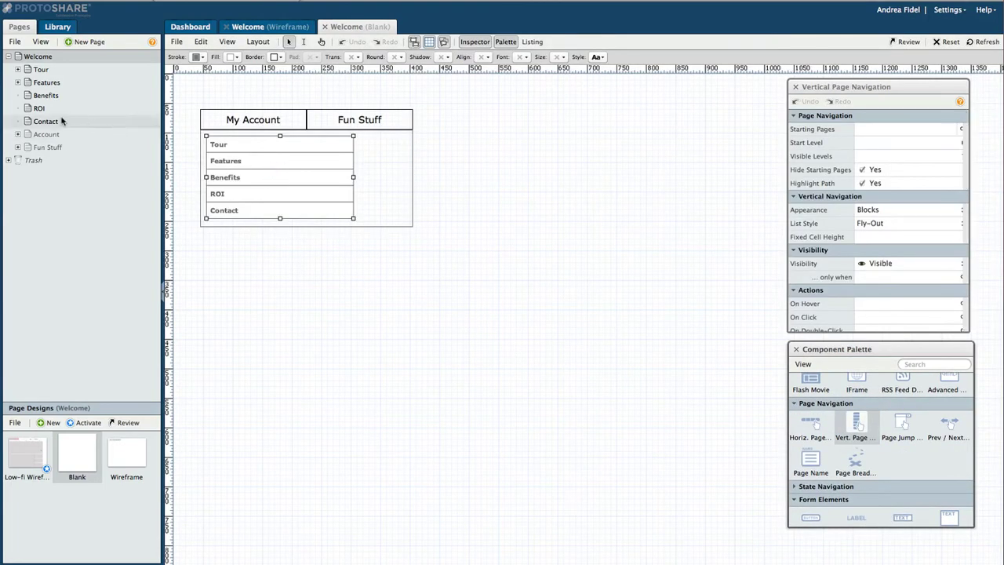
left_click_drag(28, 136, 874, 130)
left_click(982, 42)
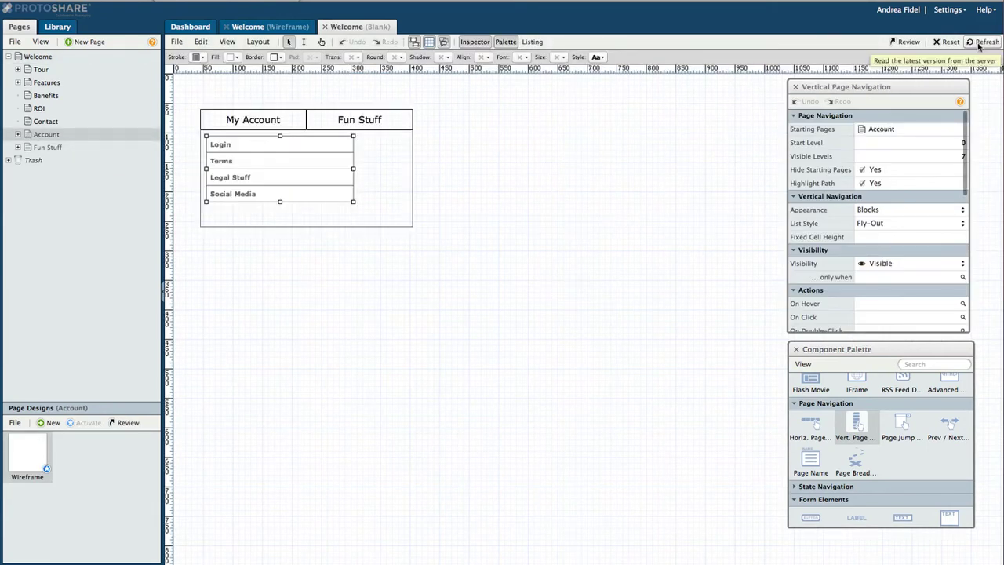
Give the Account links list a hairline border and narrow it to half the panel.
scroll(901, 247, "down", 2)
scroll(901, 235, "down", 2)
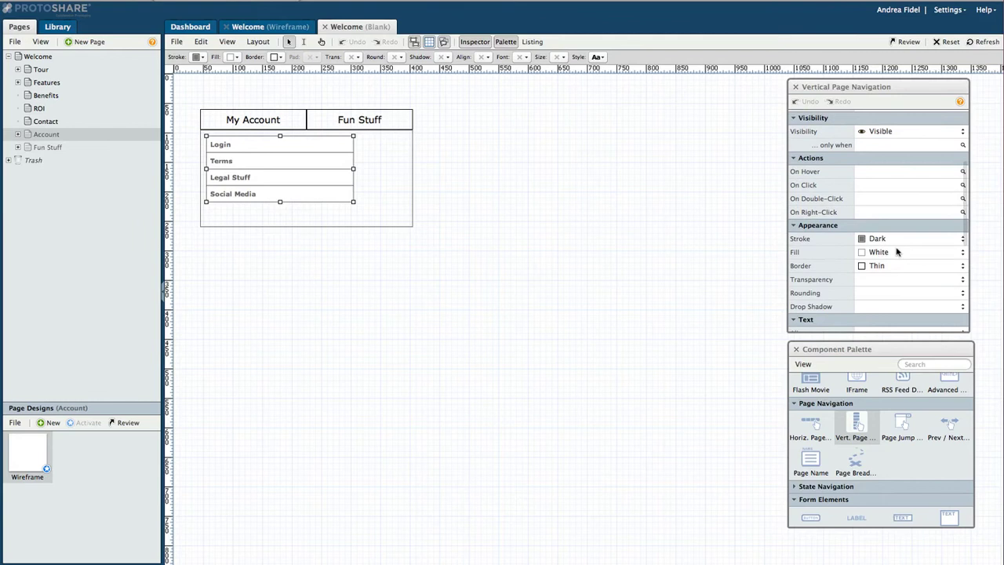
left_click(888, 264)
left_click(882, 241)
left_click(882, 238)
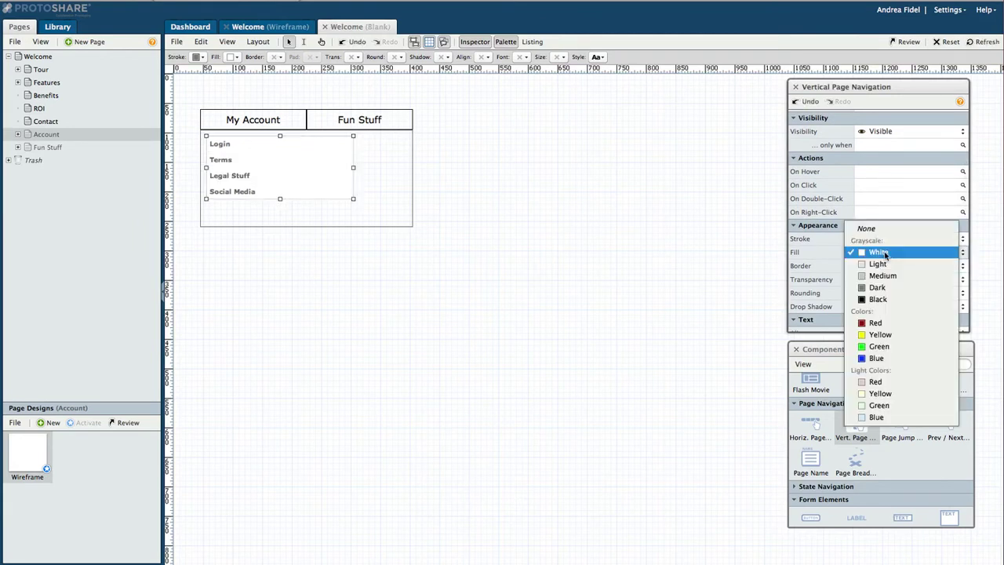
left_click(882, 237)
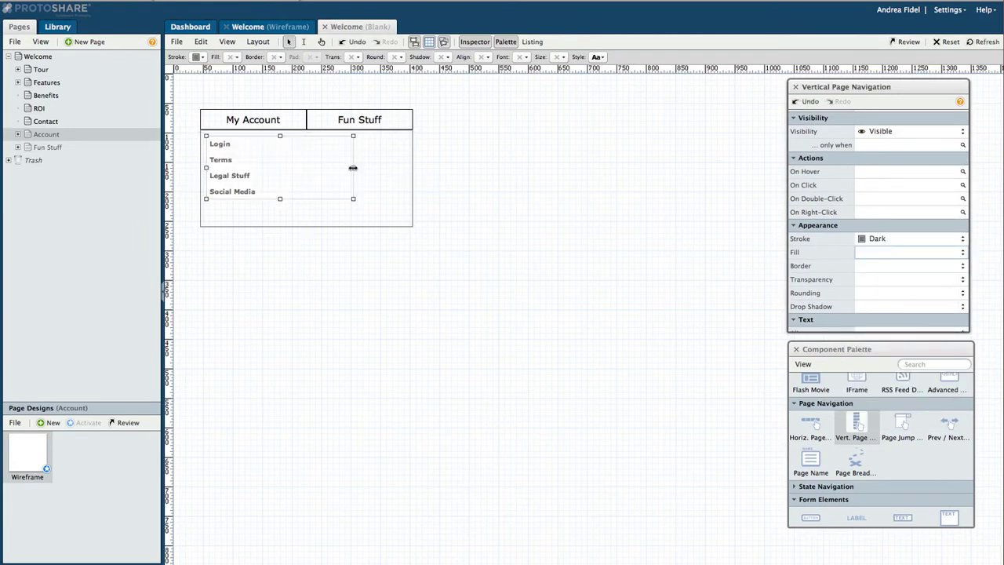
left_click_drag(352, 167, 307, 196)
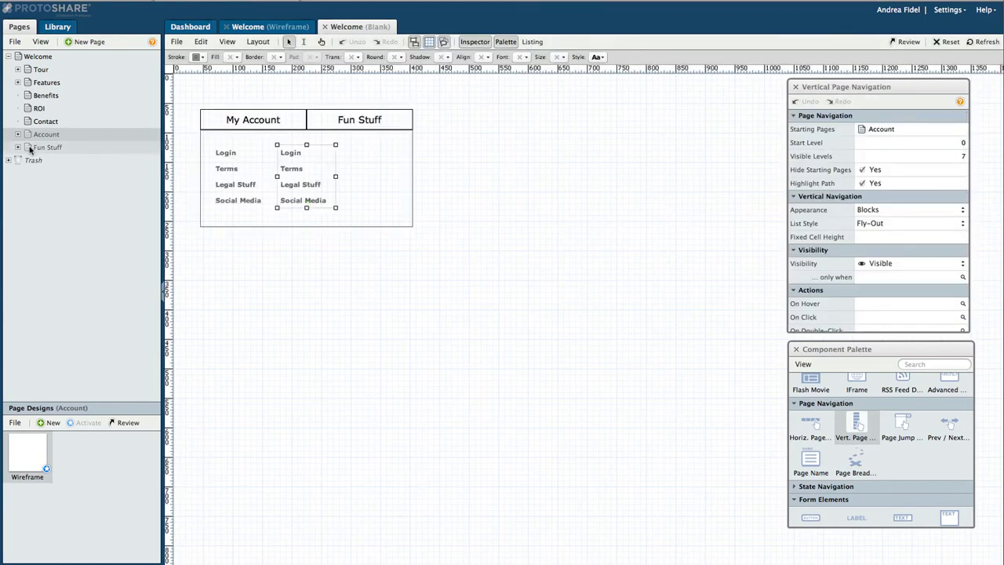
Change the second navigation list's starting page from Account to Fun Stuff.
left_click_drag(33, 147, 878, 134)
key("Delete")
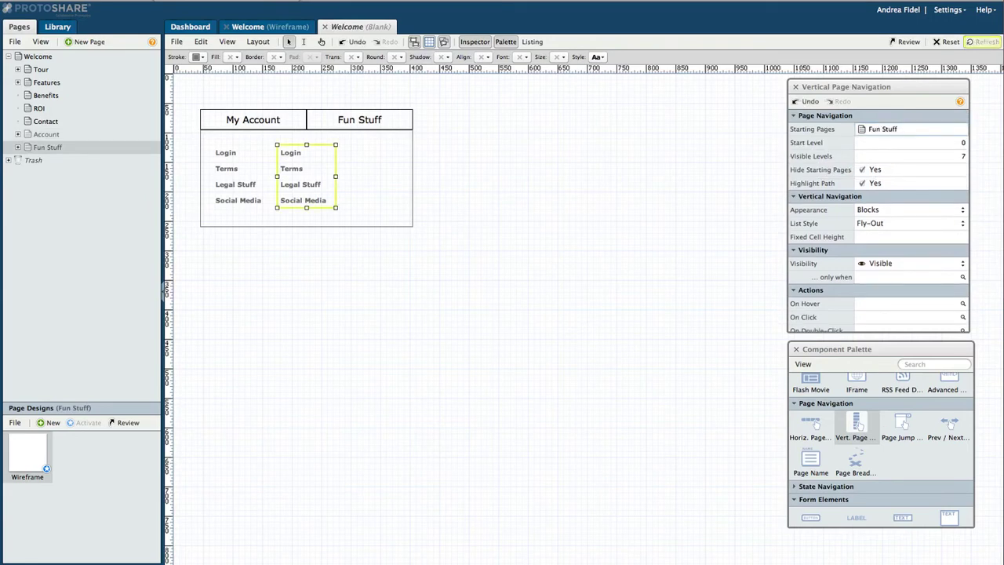
left_click(983, 41)
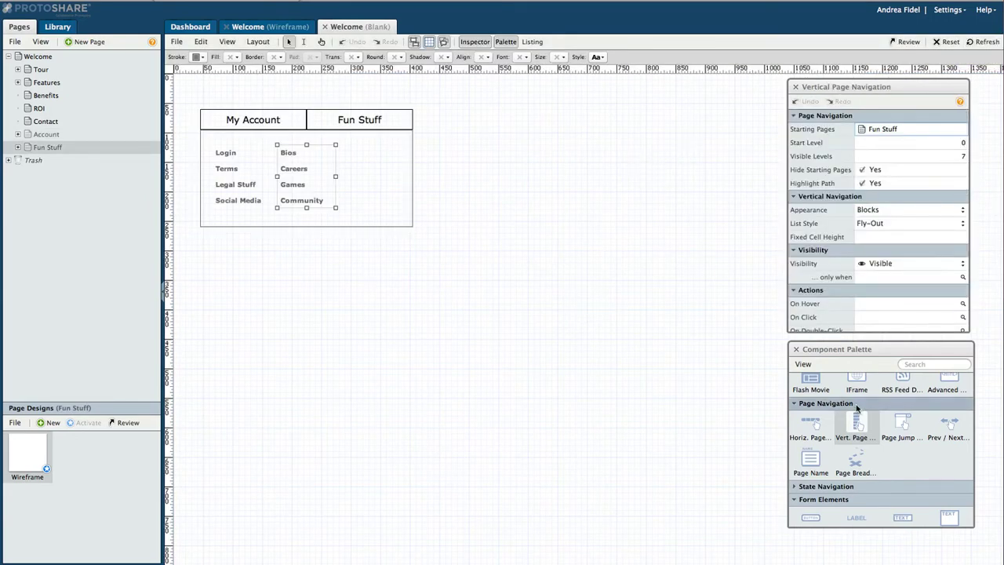
Add a vertical divider line beside the link columns and an image placeholder.
scroll(894, 415, "up", 3)
left_click_drag(903, 400, 335, 218)
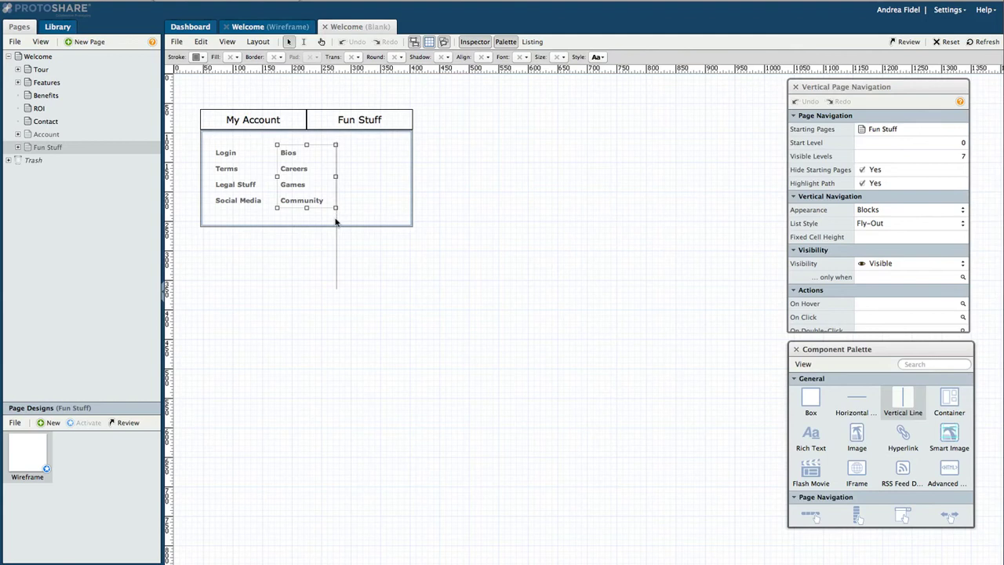
left_click_drag(335, 287, 336, 209)
left_click_drag(857, 433, 376, 177)
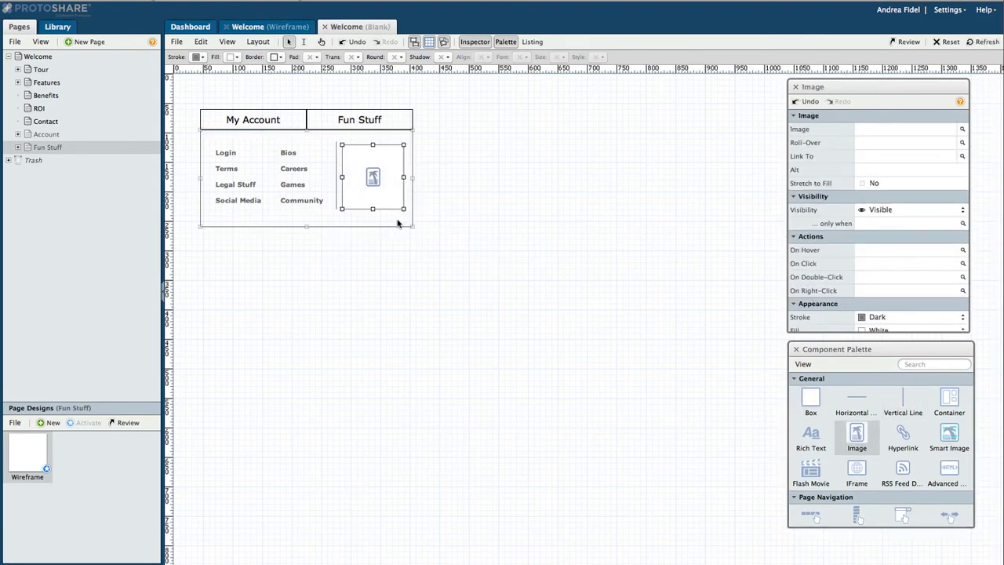
left_click(402, 222)
right_click(399, 223)
Create the MEGA MENU state (OFF, MYACCOUNT, FUNSTUFF) and set the panel visible only for MYACCOUNT.
left_click(433, 260)
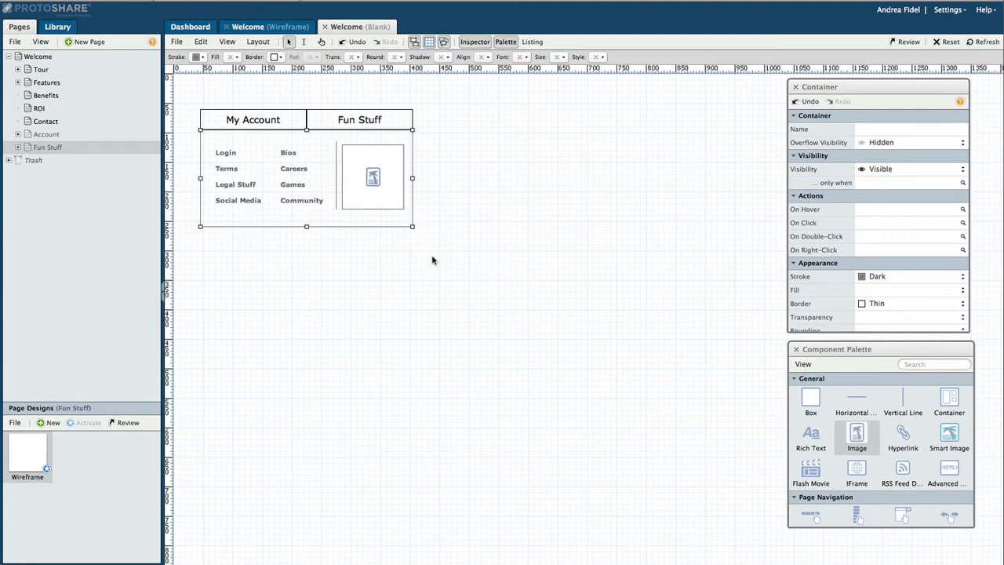
left_click(887, 185)
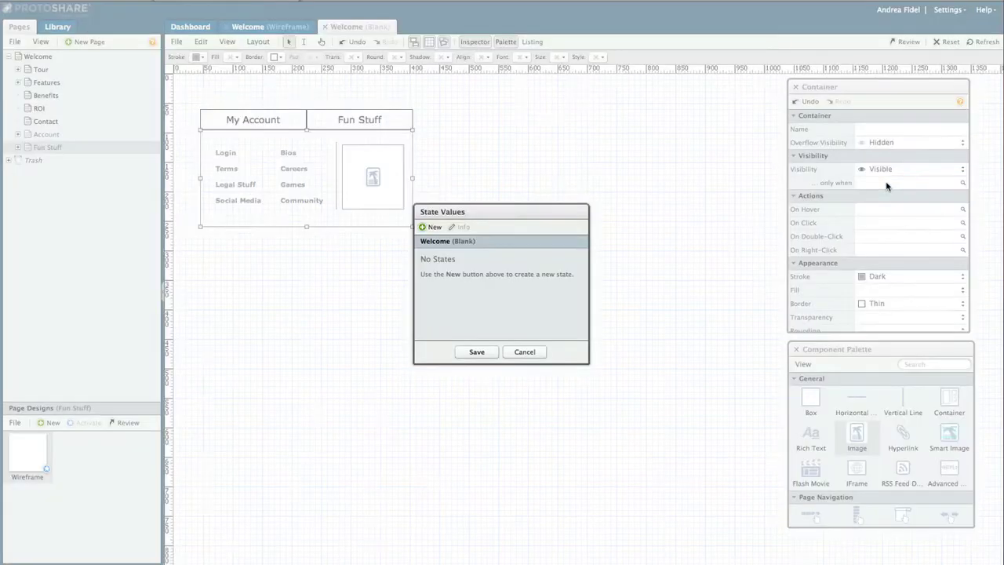
left_click(425, 227)
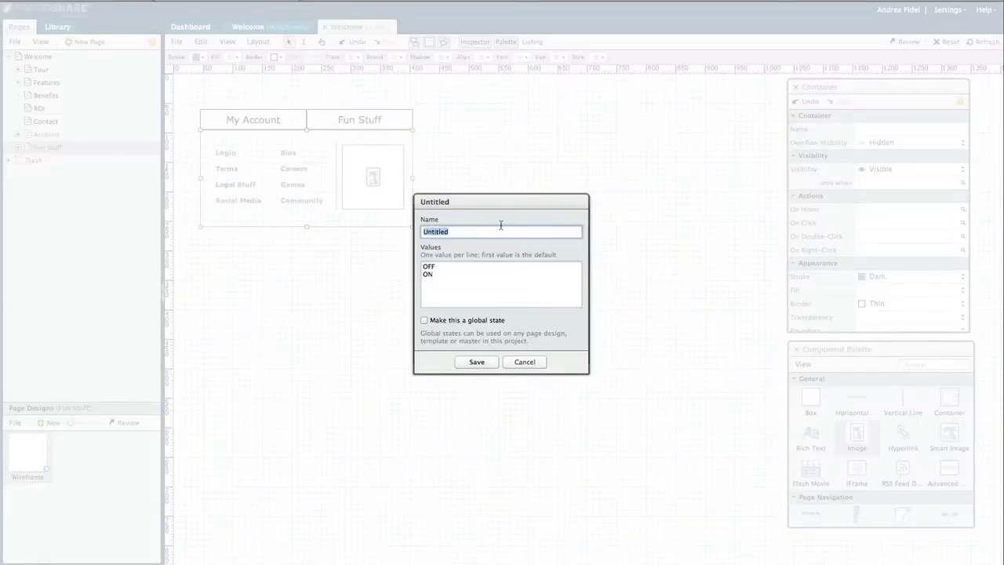
type("MEGA MENU")
left_click_drag(435, 273, 418, 274)
key("BackSpace")
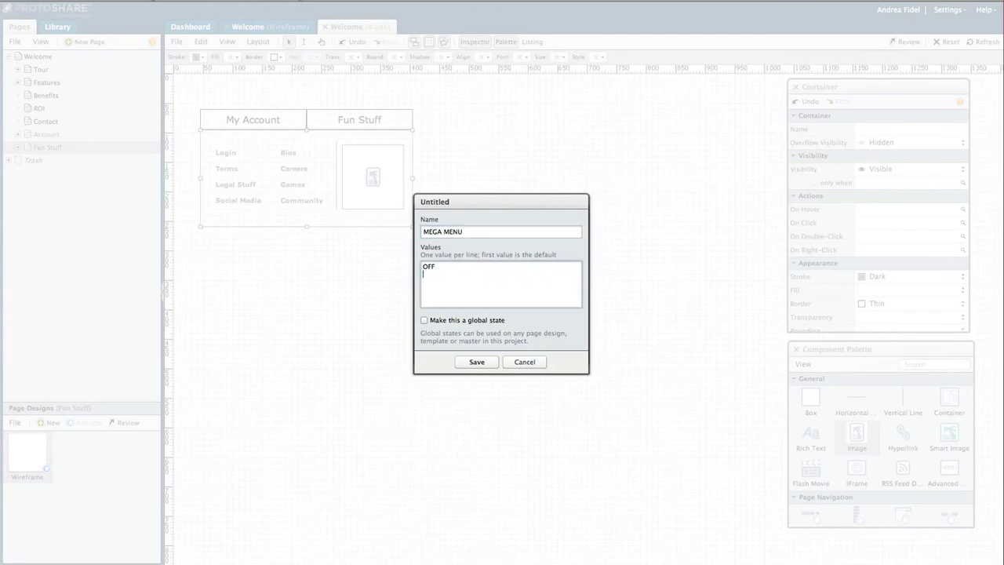
type("MYACCOUNT")
left_click(475, 361)
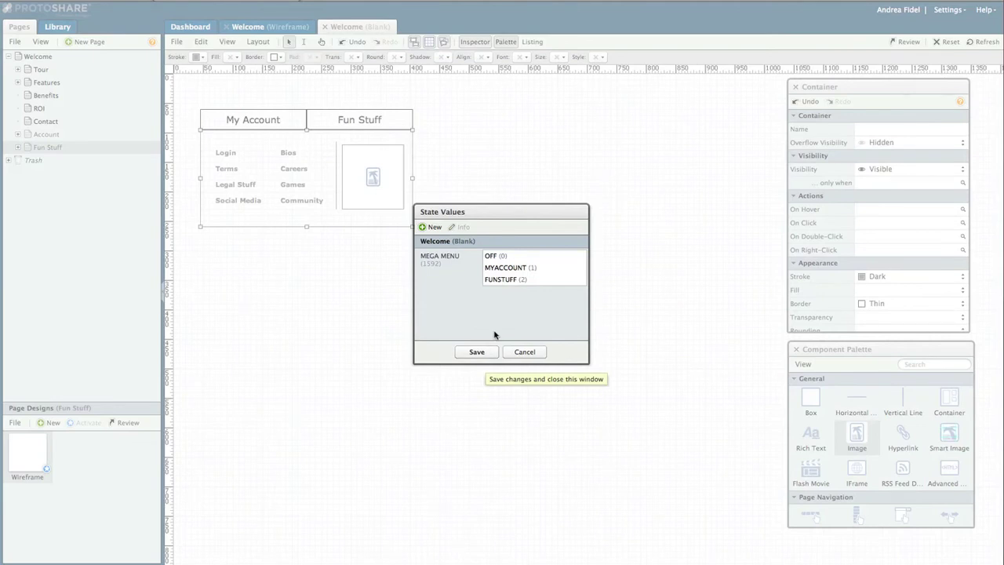
left_click(502, 268)
left_click(476, 352)
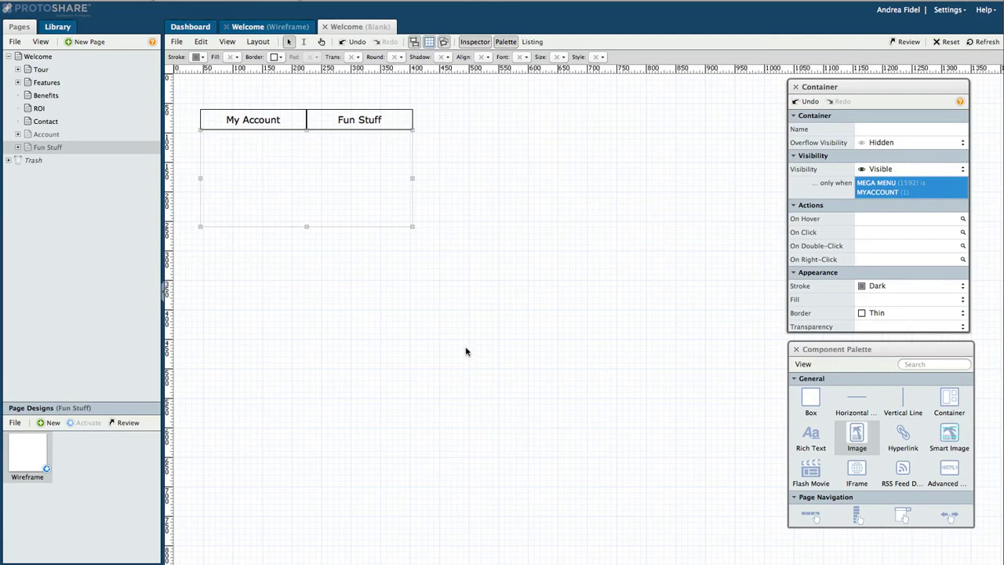
Set the My Account label's On Hover action to MEGA MENU = MYACCOUNT.
left_click(257, 124)
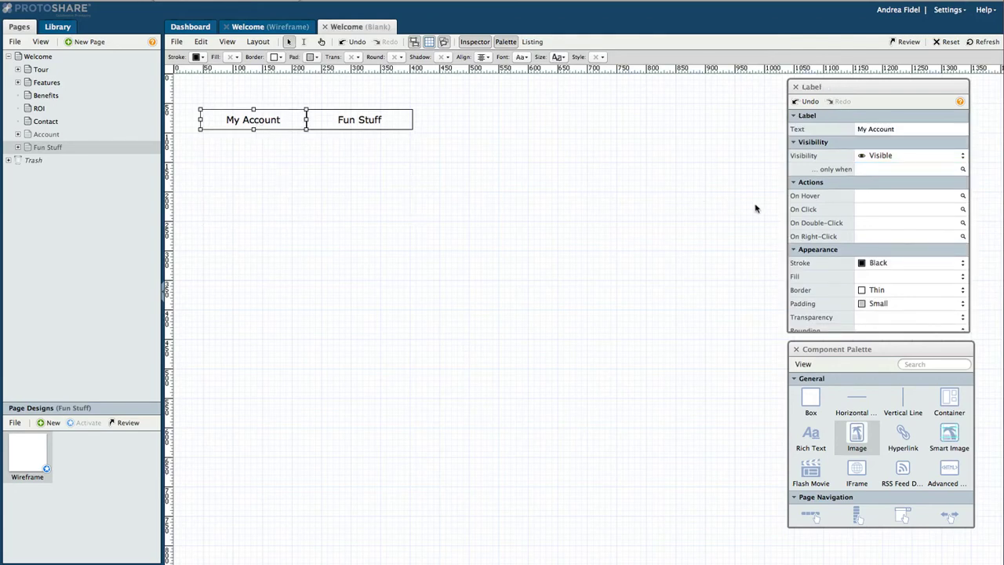
left_click(879, 196)
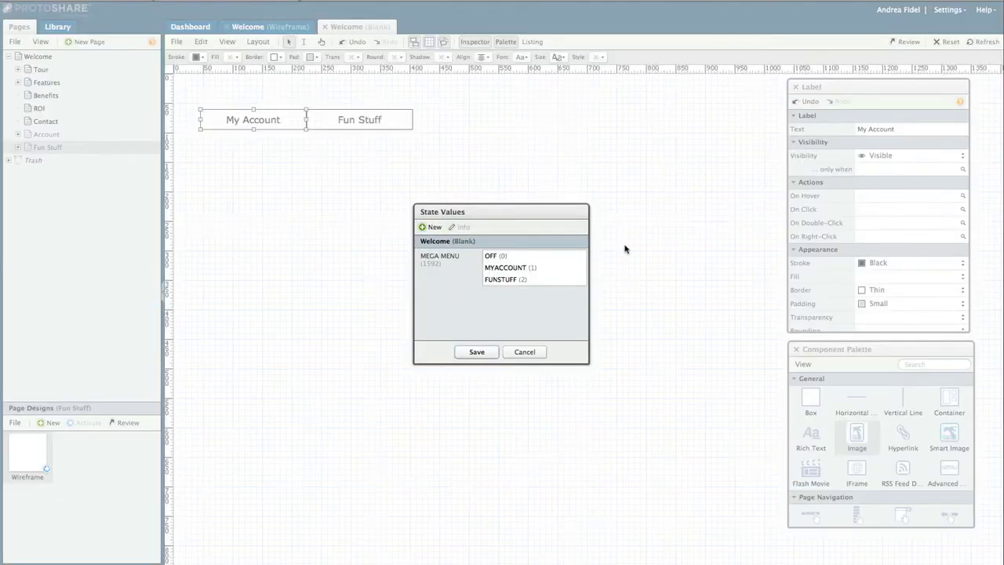
left_click(500, 268)
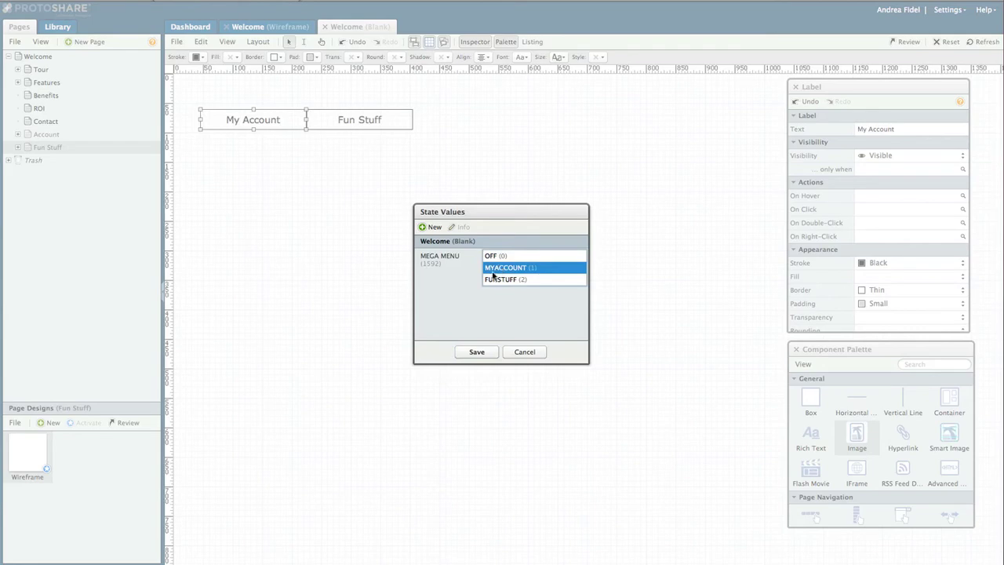
left_click(474, 351)
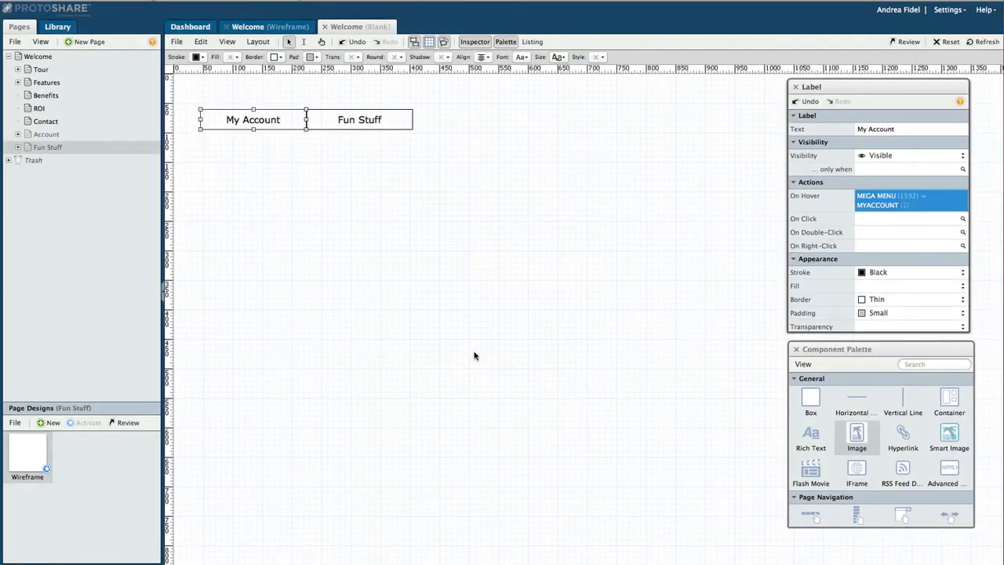
left_click(321, 42)
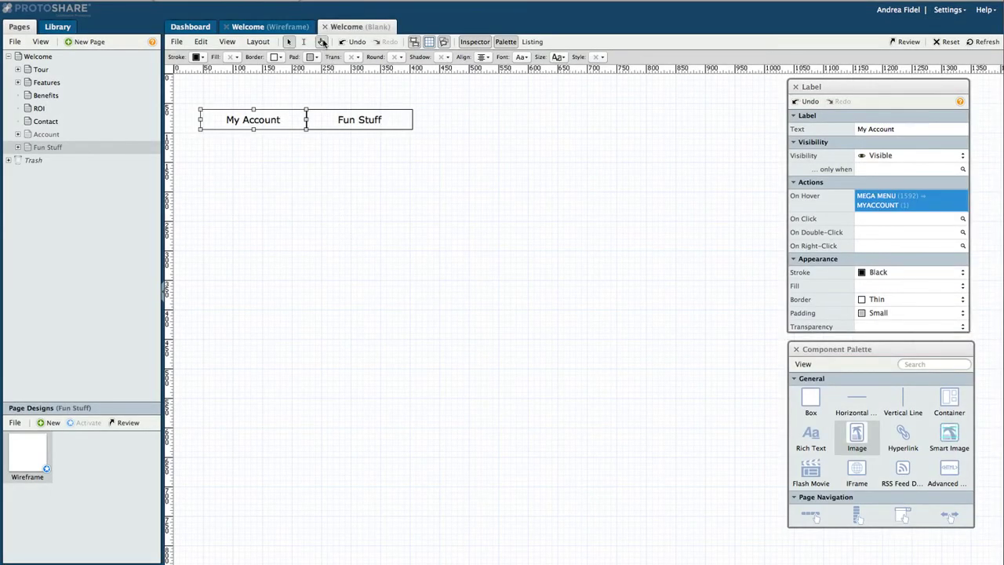
mouse_move(263, 123)
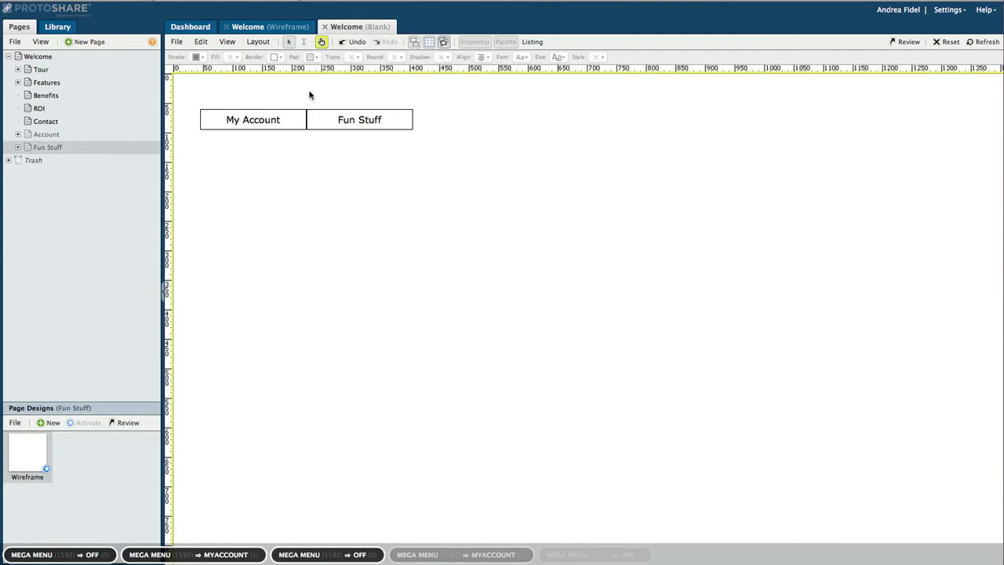
left_click(321, 42)
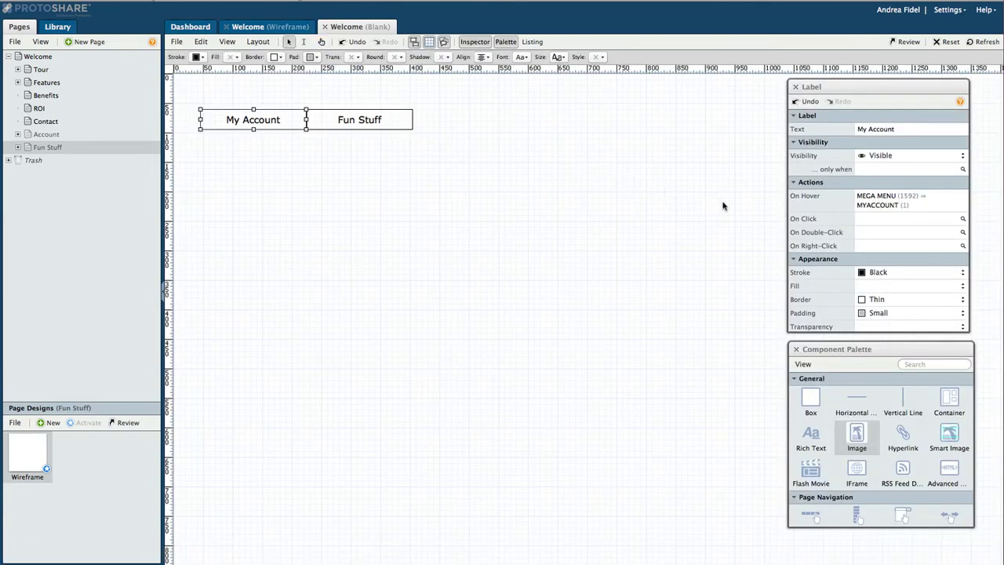
Show the state listings and set MEGA MENU to MYACCOUNT to reveal the panel.
left_click(532, 41)
left_click_drag(849, 346, 685, 354)
left_click(952, 160)
left_click(863, 174)
Set the container's On Hover to MEGA MENU = MYACCOUNT, then reset the state to OFF.
left_click(328, 154)
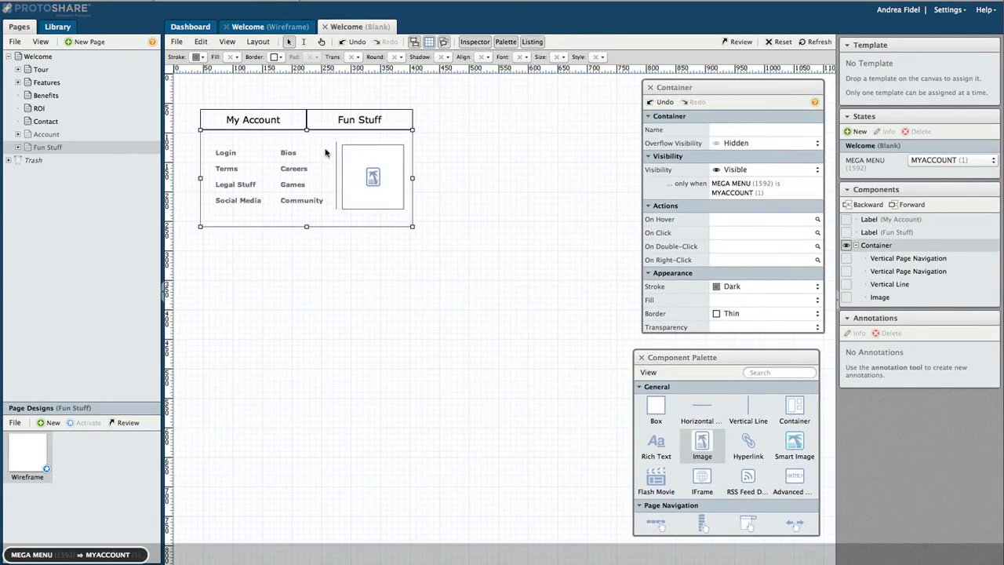
left_click(731, 225)
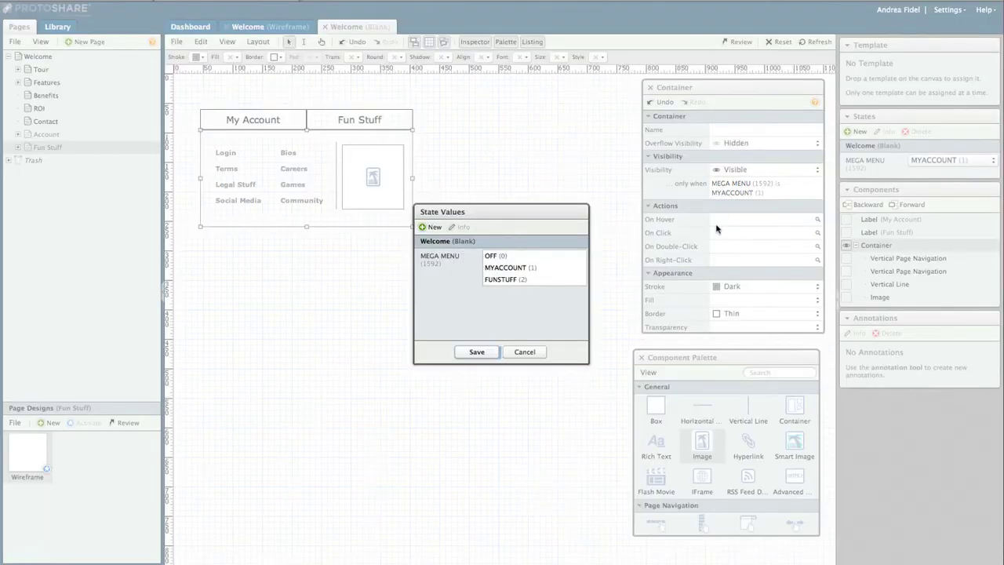
left_click(506, 268)
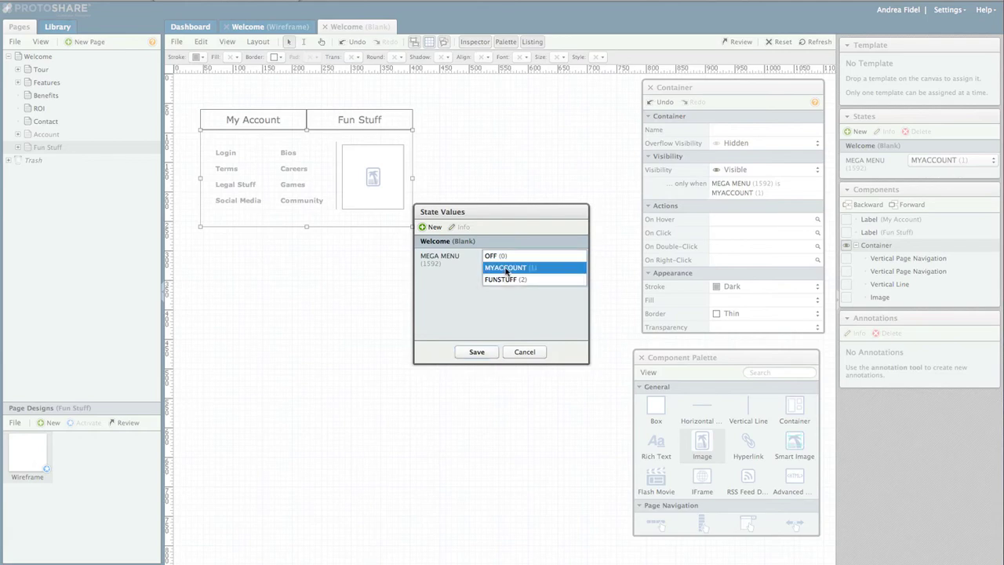
left_click(476, 352)
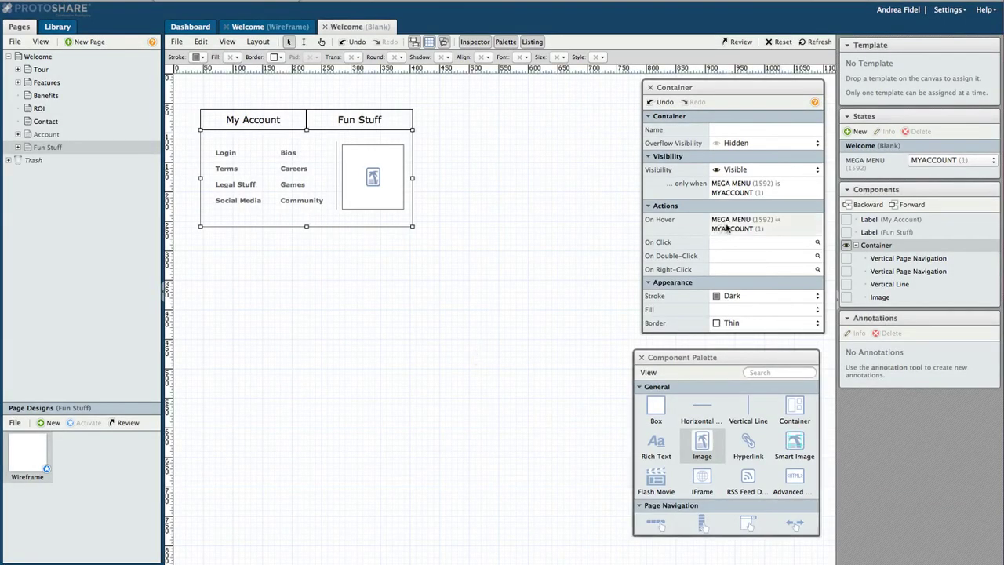
left_click(776, 44)
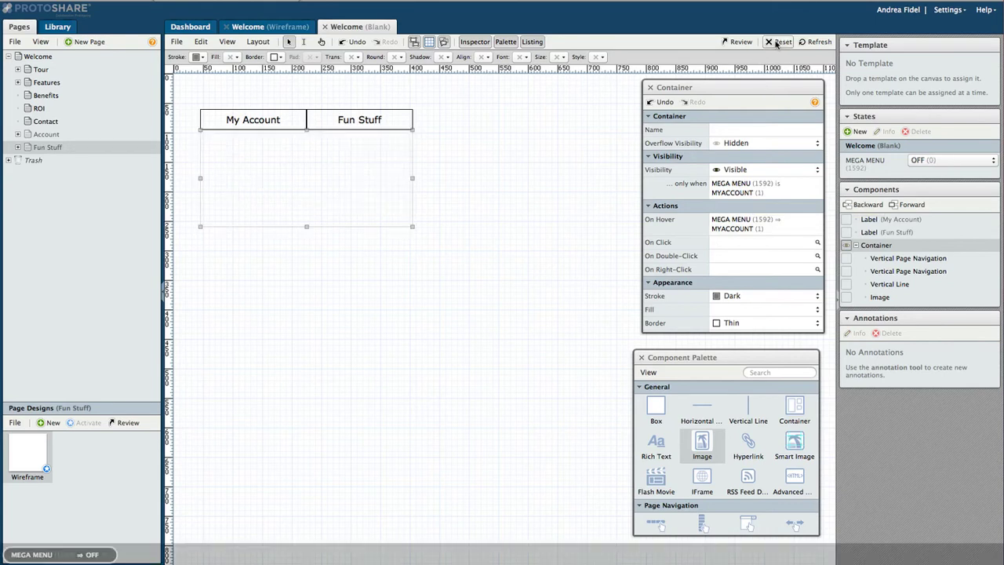
left_click(320, 41)
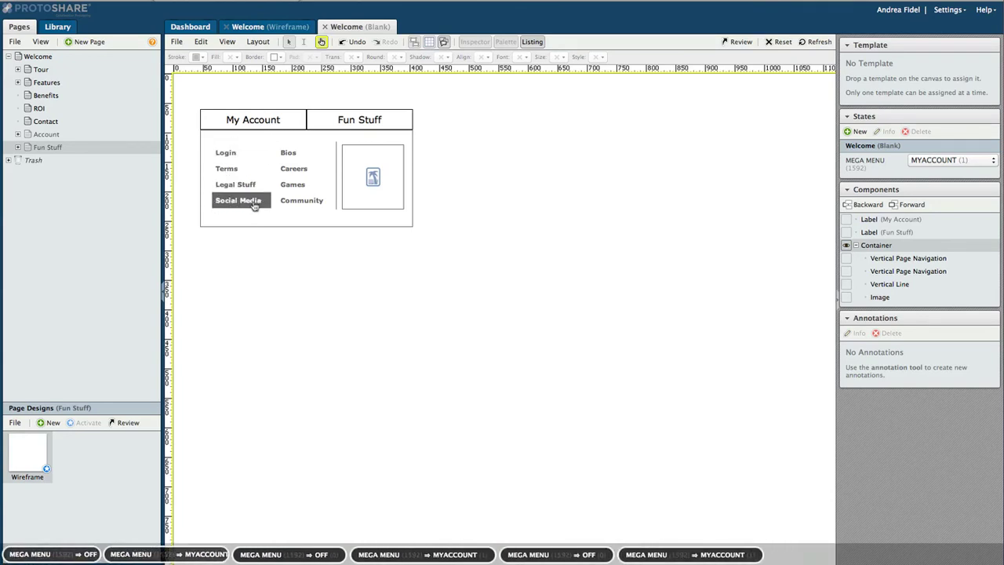
left_click(321, 42)
left_click(427, 155)
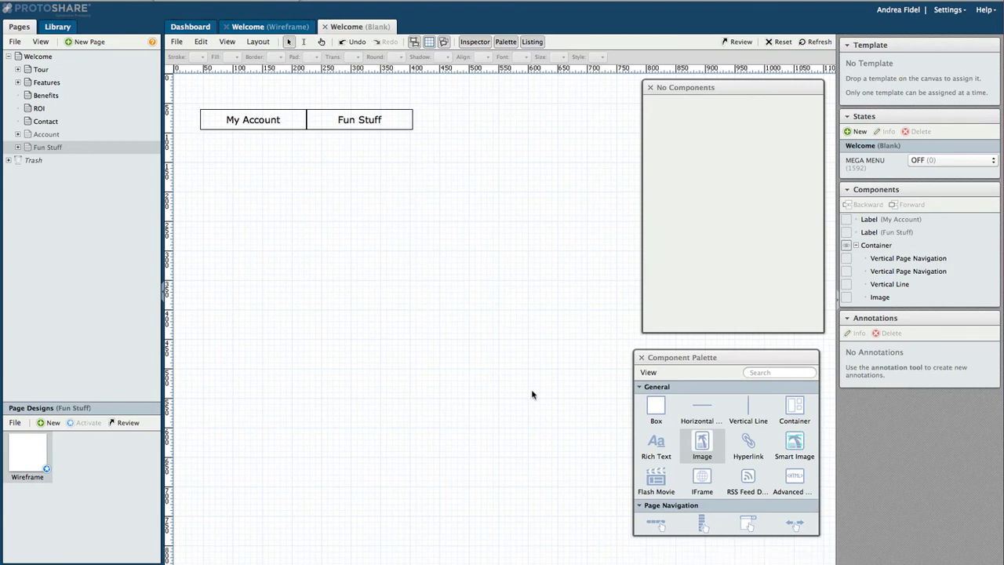
Place a Horiz. Page Navigation under Fun Stuff with fixed cell width 75 and Light fill.
scroll(712, 457, "down", 3)
scroll(712, 457, "down", 1)
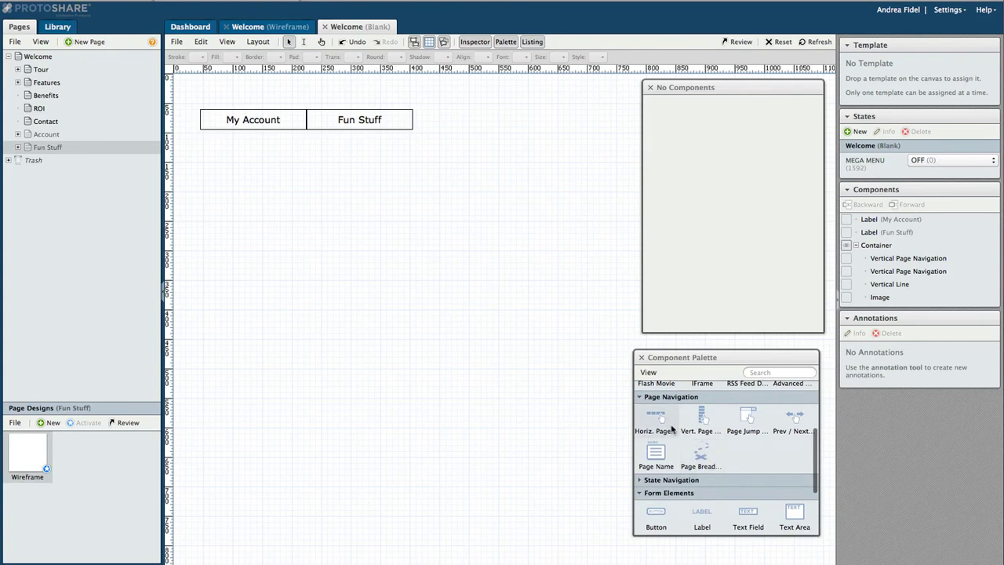
left_click_drag(656, 419, 381, 150)
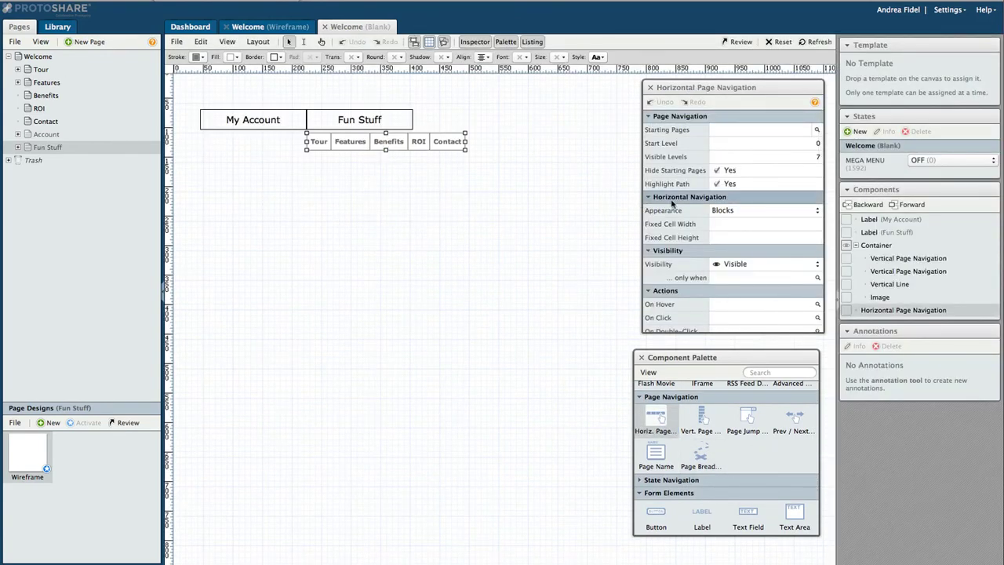
left_click(751, 224)
type("75")
key("Return")
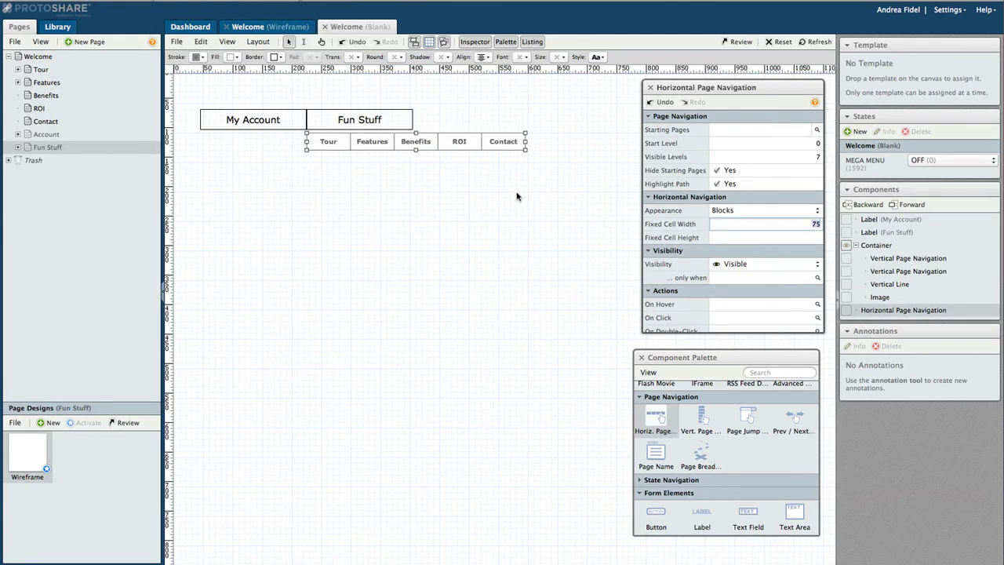
scroll(776, 283, "down", 5)
left_click(737, 276)
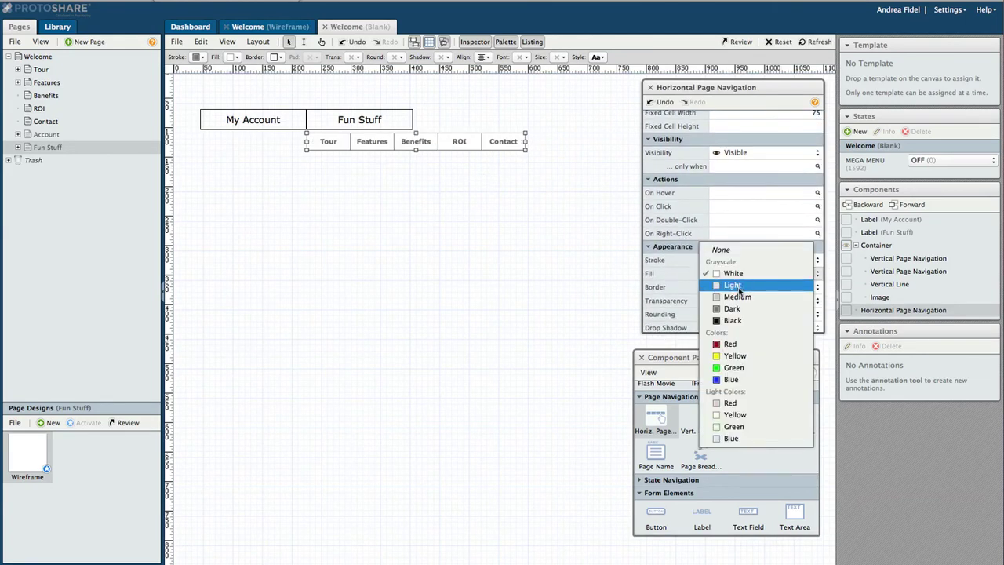
left_click(730, 285)
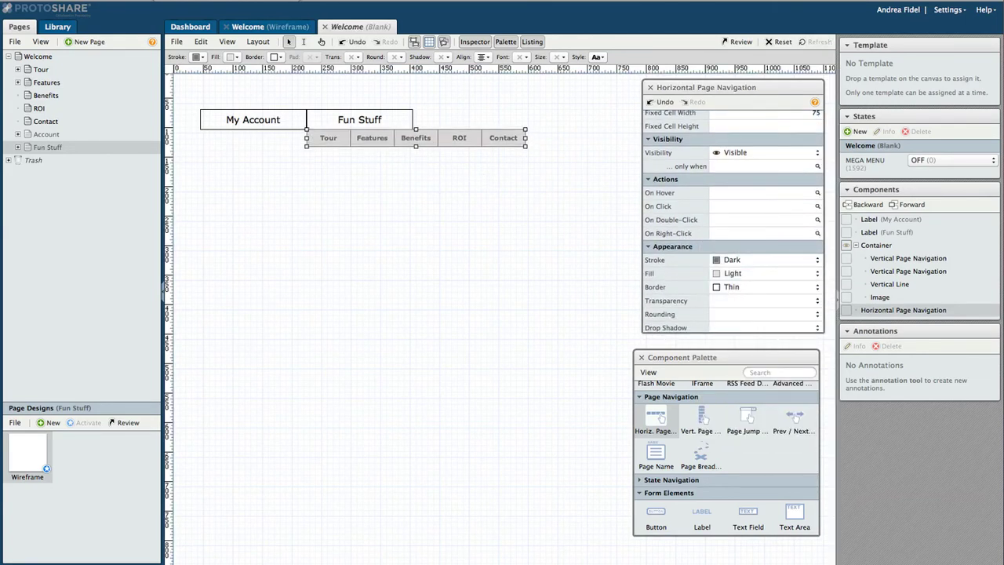
Set the nav bar's visibility to MEGA MENU = FUNSTUFF and its On Hover to FUNSTUFF.
scroll(726, 196, "up", 1)
left_click(725, 194)
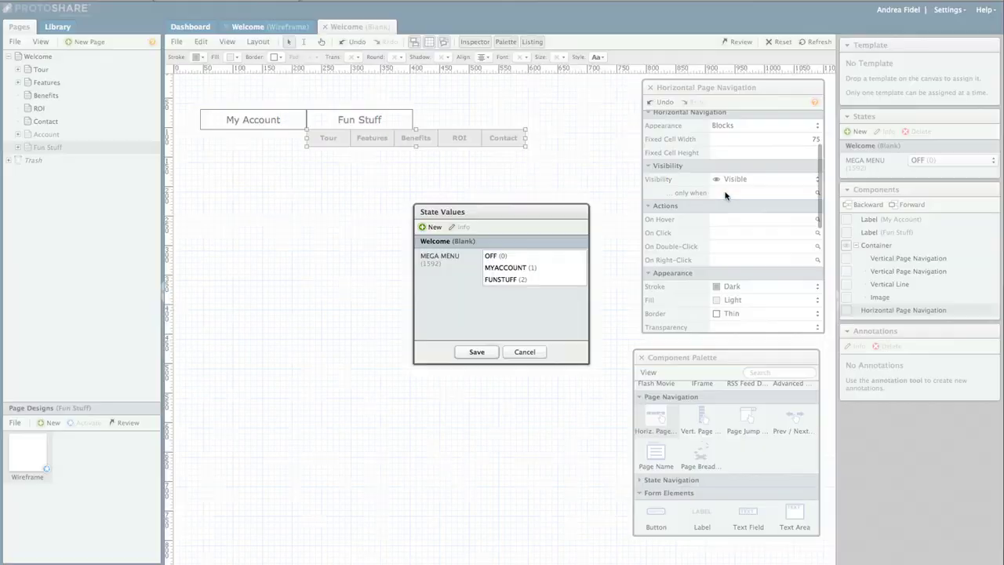
left_click(495, 280)
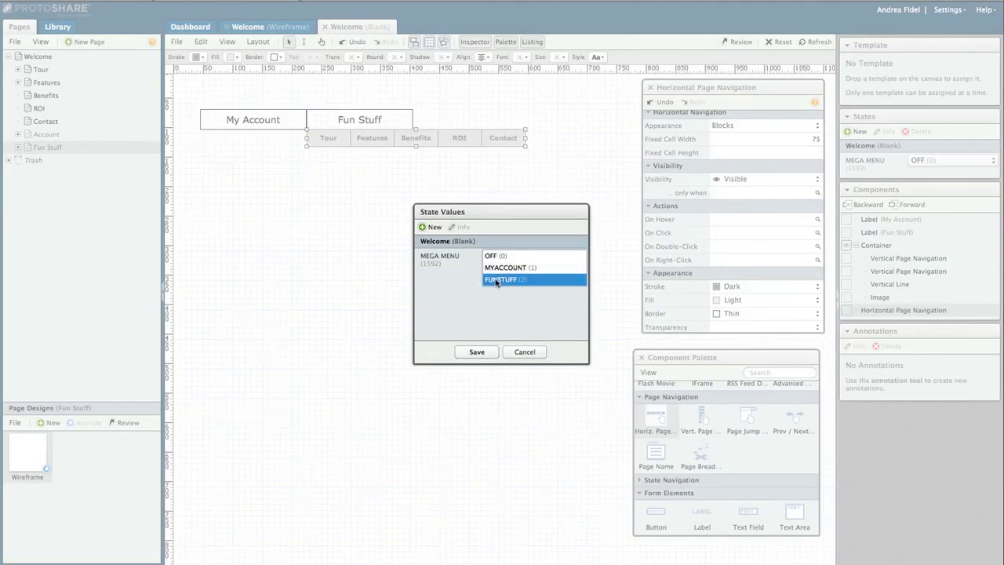
left_click(477, 353)
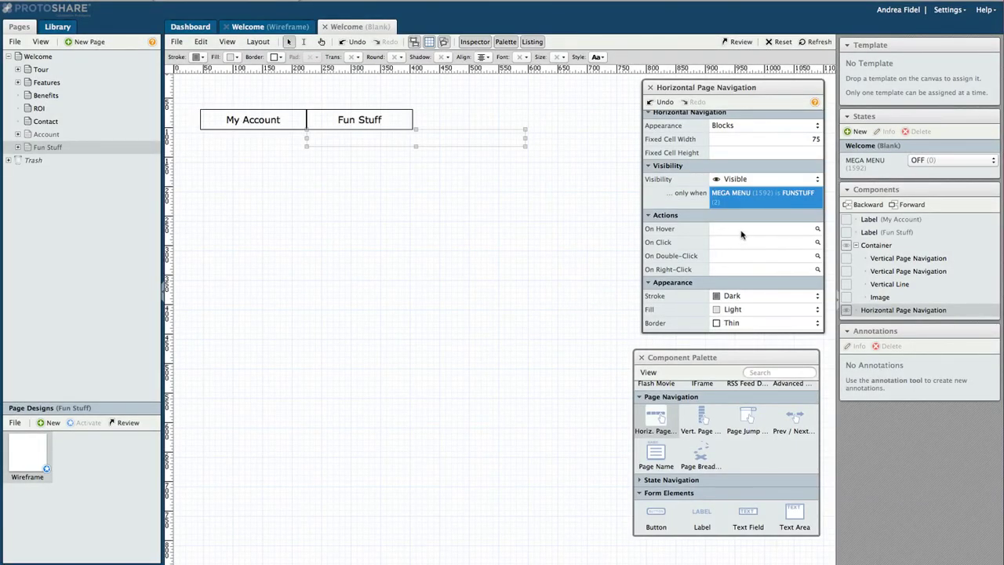
left_click(742, 194)
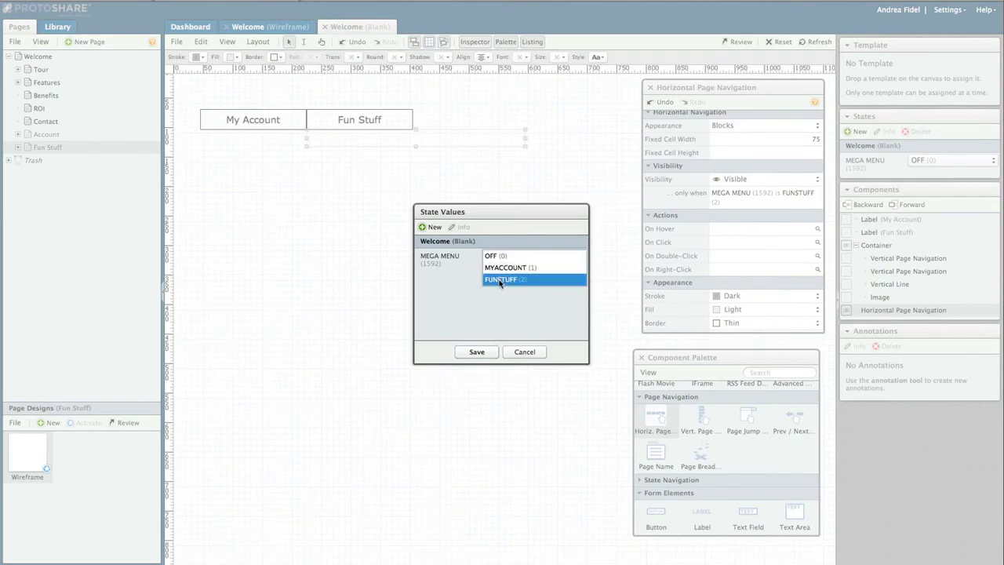
left_click(476, 353)
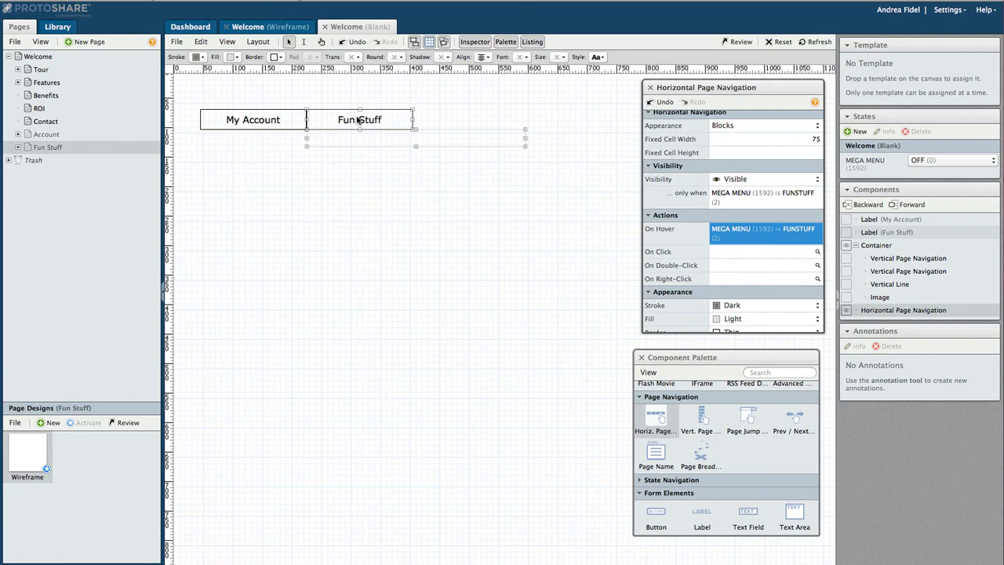
Set the Fun Stuff label's On Hover action to MEGA MENU = FUNSTUFF.
left_click(359, 119)
scroll(710, 189, "up", 3)
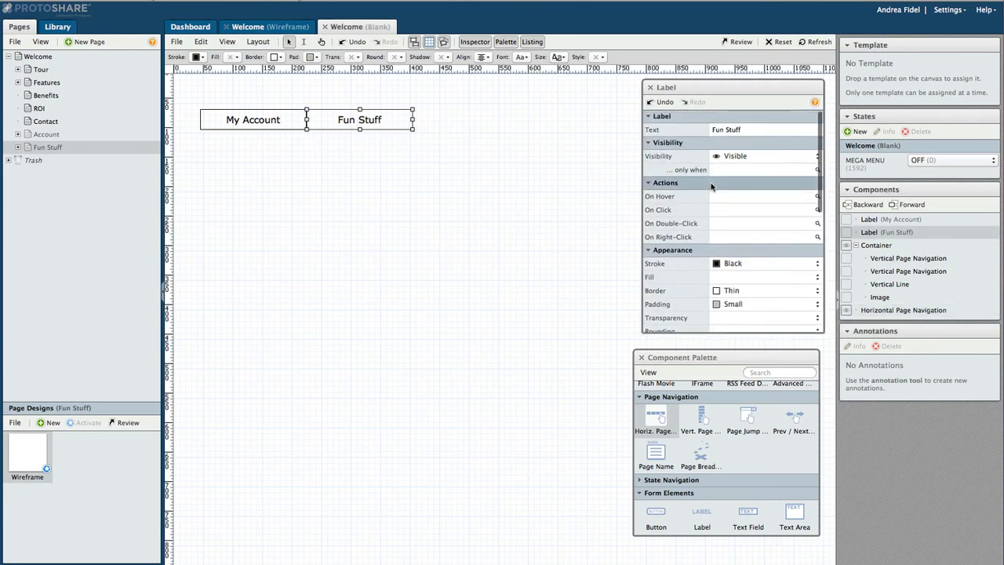
left_click(752, 196)
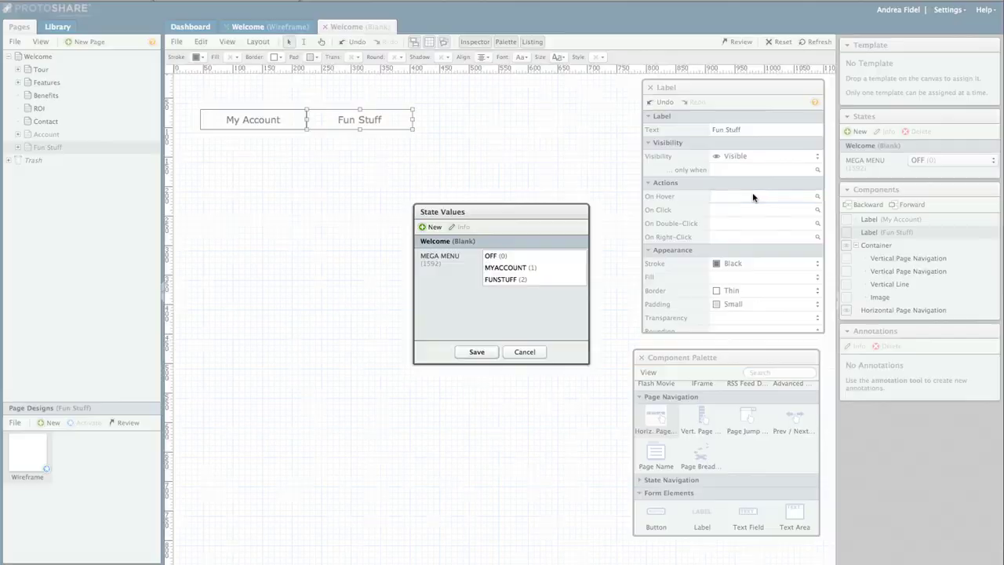
left_click(506, 279)
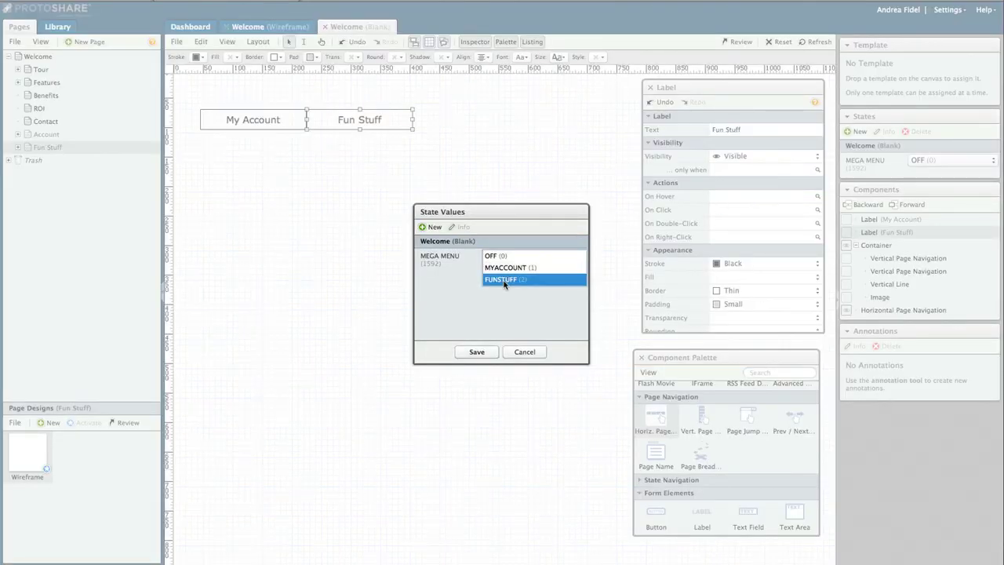
left_click(476, 352)
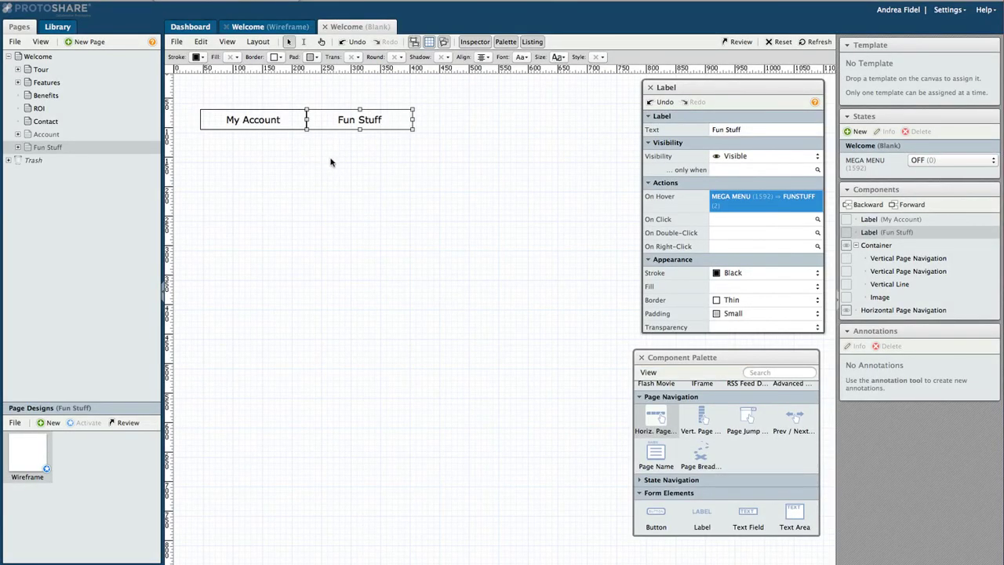
left_click(330, 162)
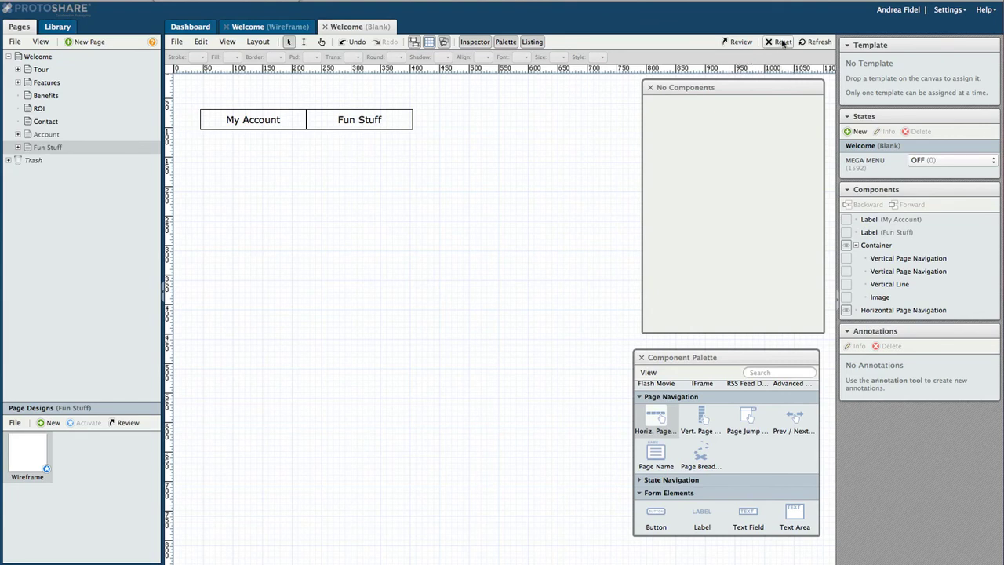
In interactive mode, hover My Account, then Fun Stuff and Features to test each menu.
left_click(321, 42)
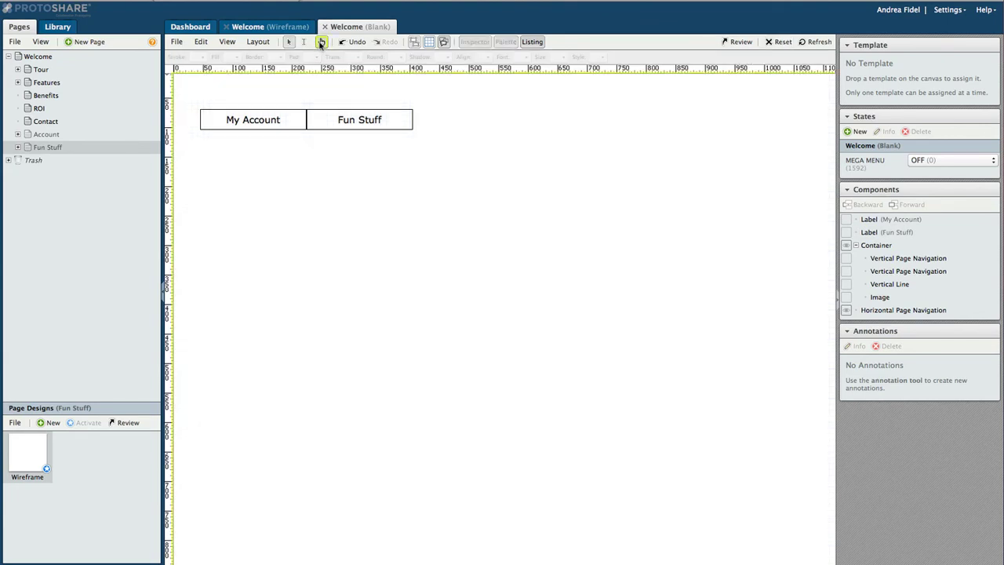
mouse_move(258, 116)
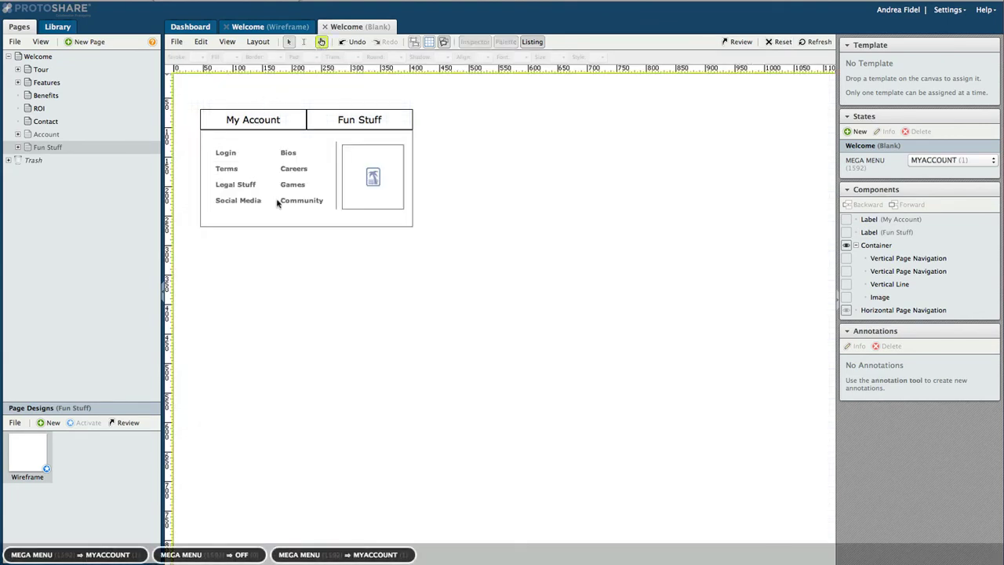
mouse_move(329, 120)
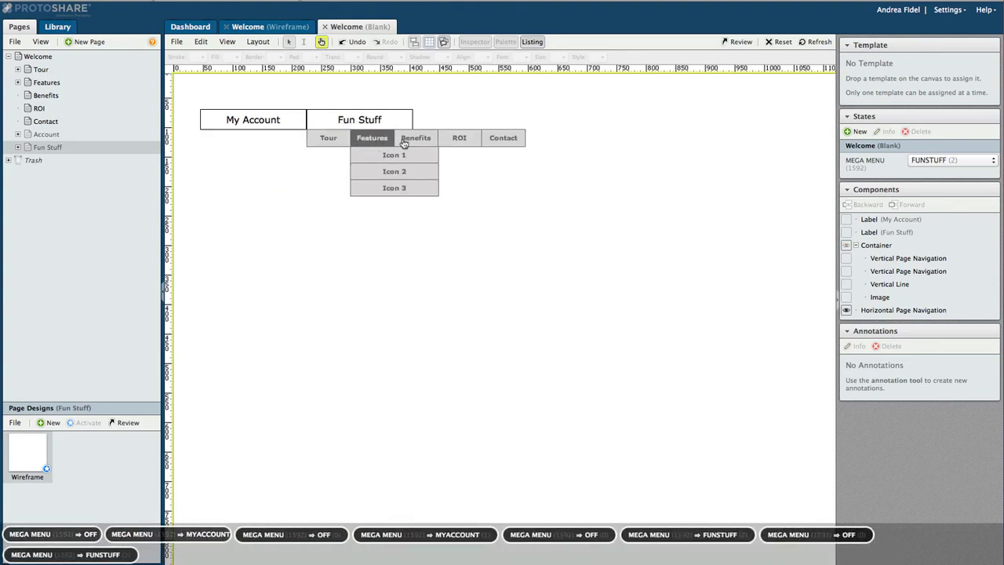
mouse_move(370, 139)
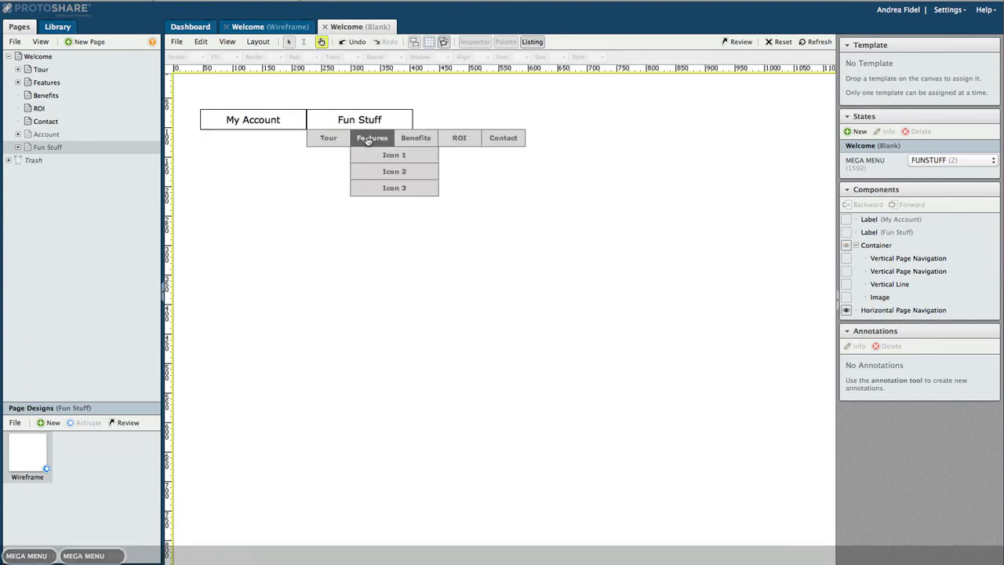